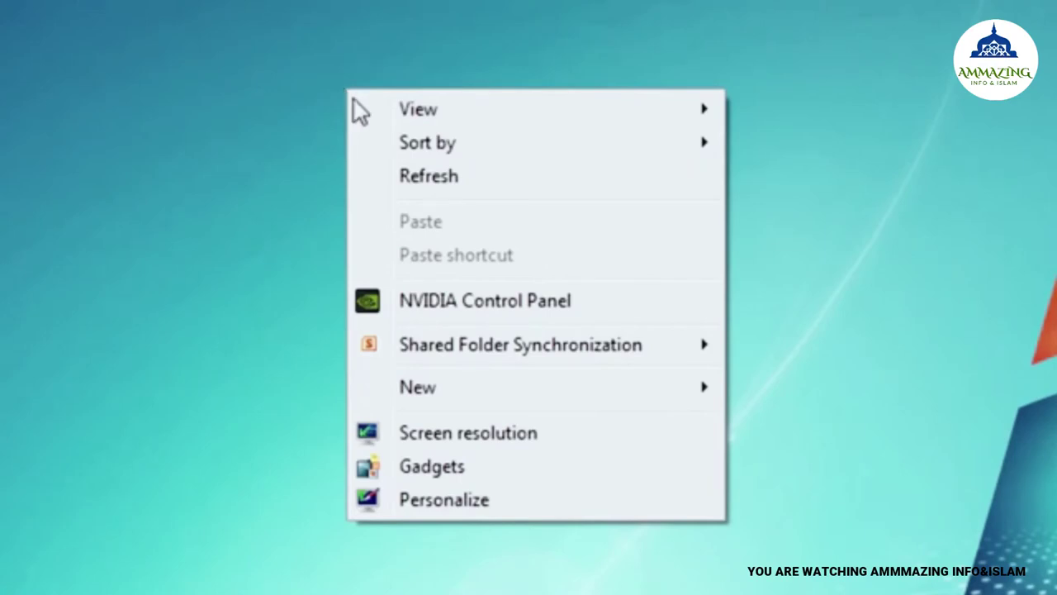
- Create a new folder on the desktop, keeping its default name
mouse_move(415, 388)
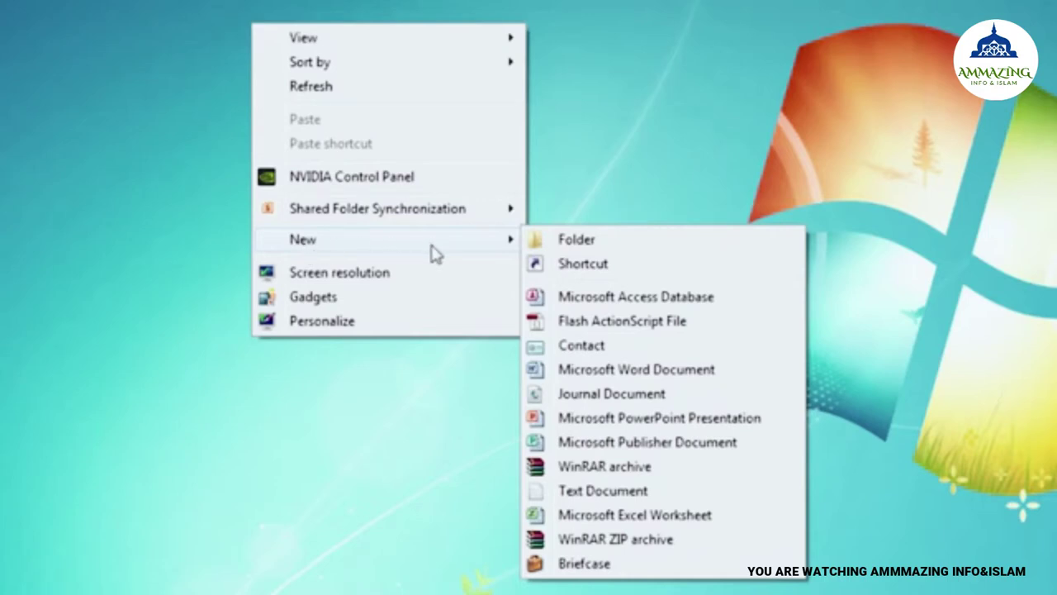
left_click(584, 248)
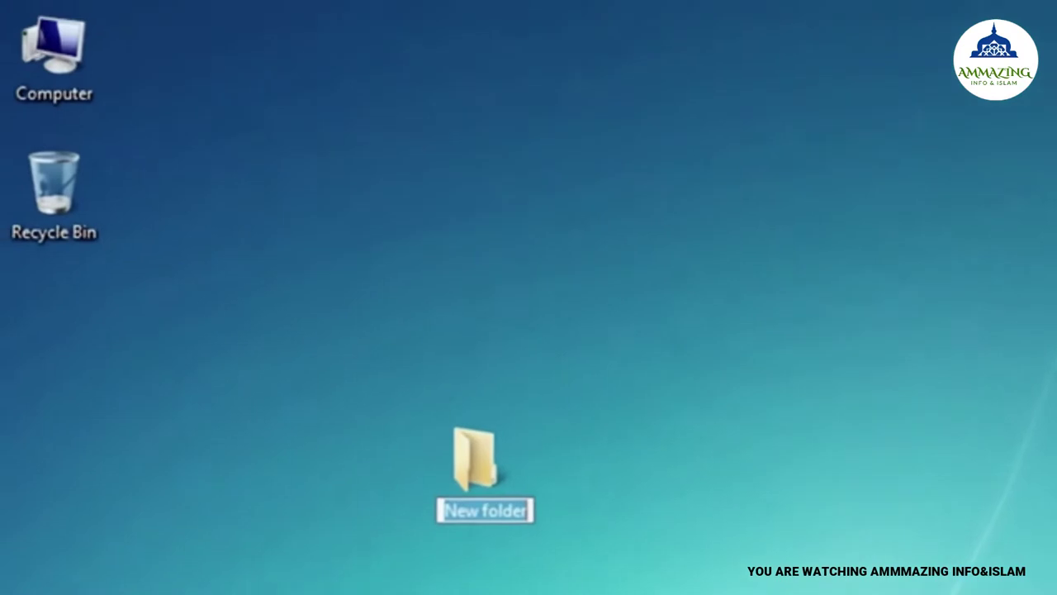
key("Return")
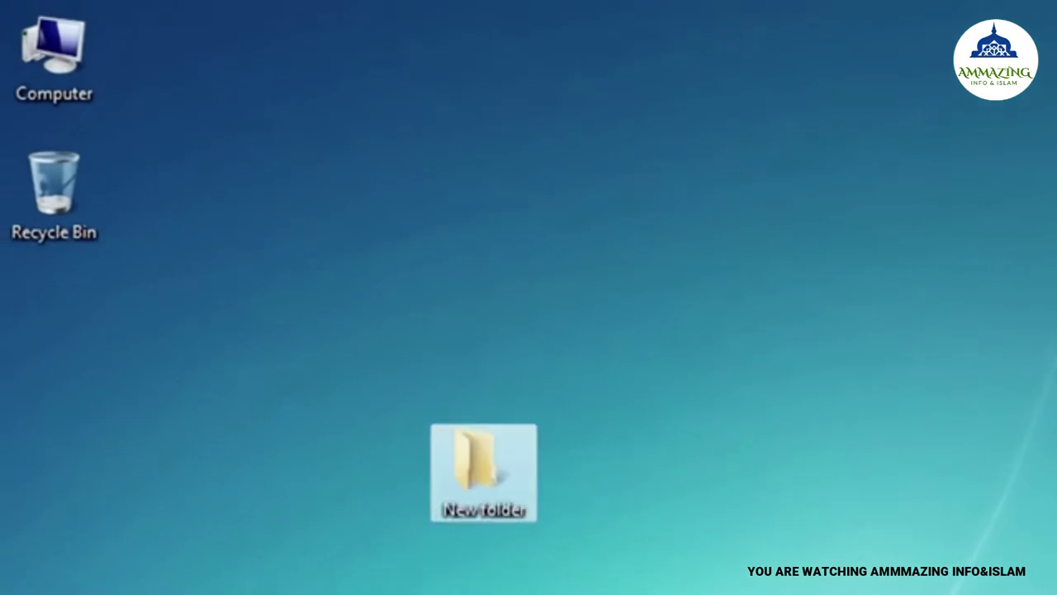
- Open the new desktop folder and create a subfolder inside it, keeping the default name
double_click(462, 505)
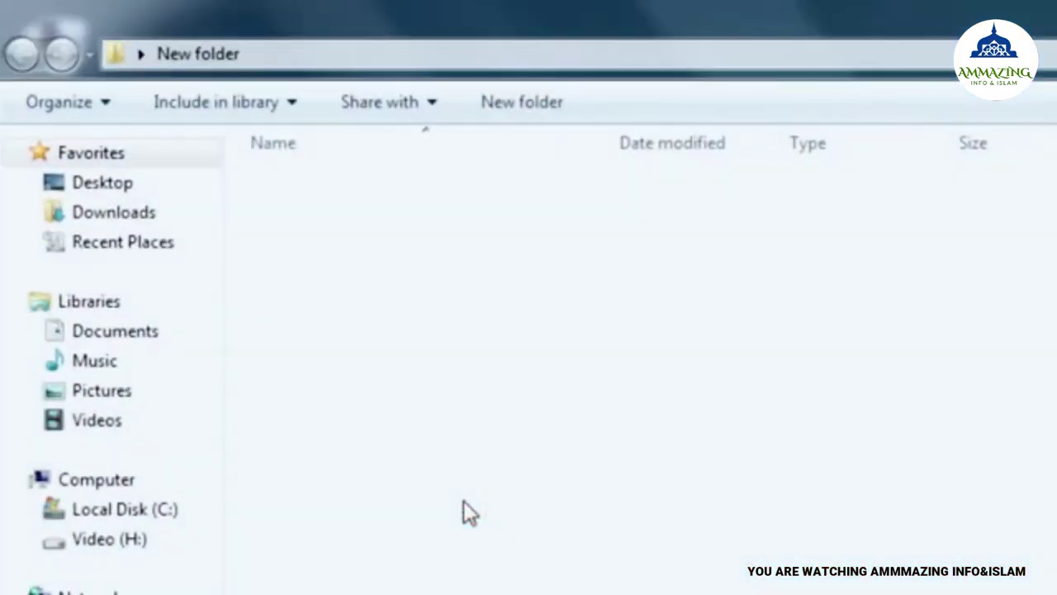
right_click(464, 503)
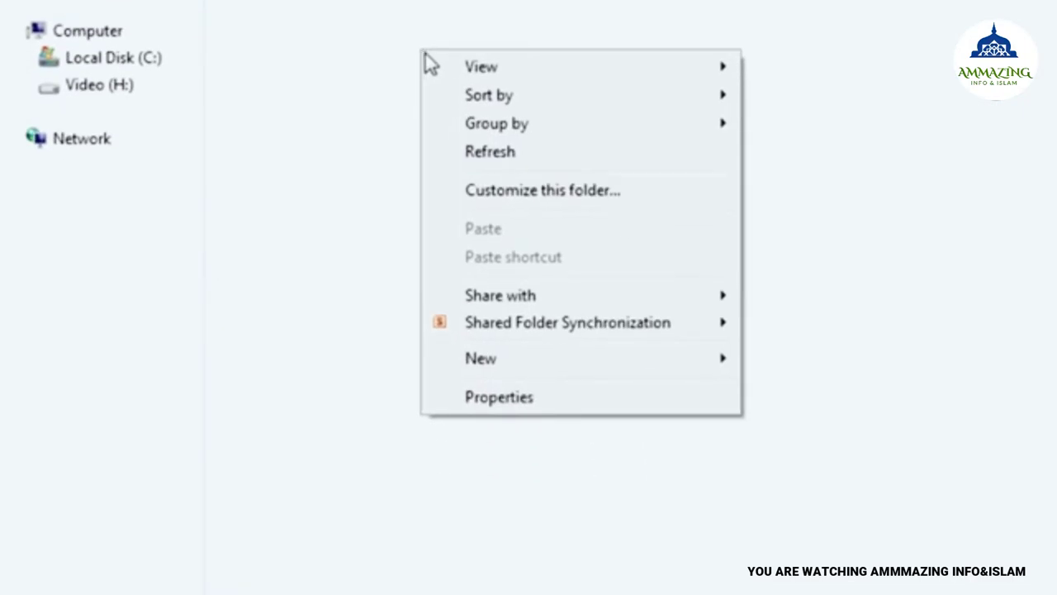
mouse_move(489, 363)
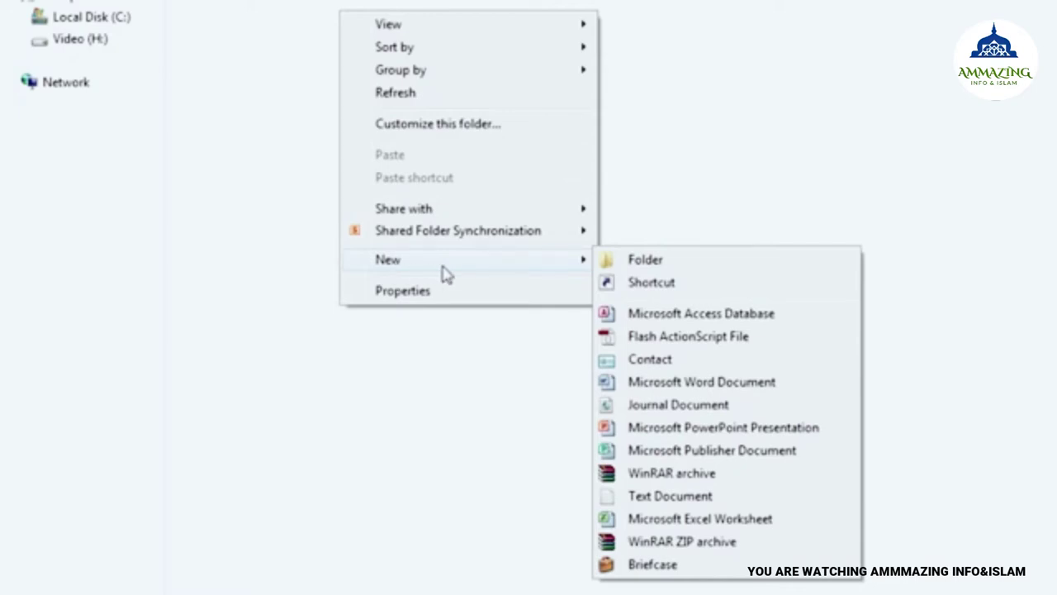
left_click(651, 263)
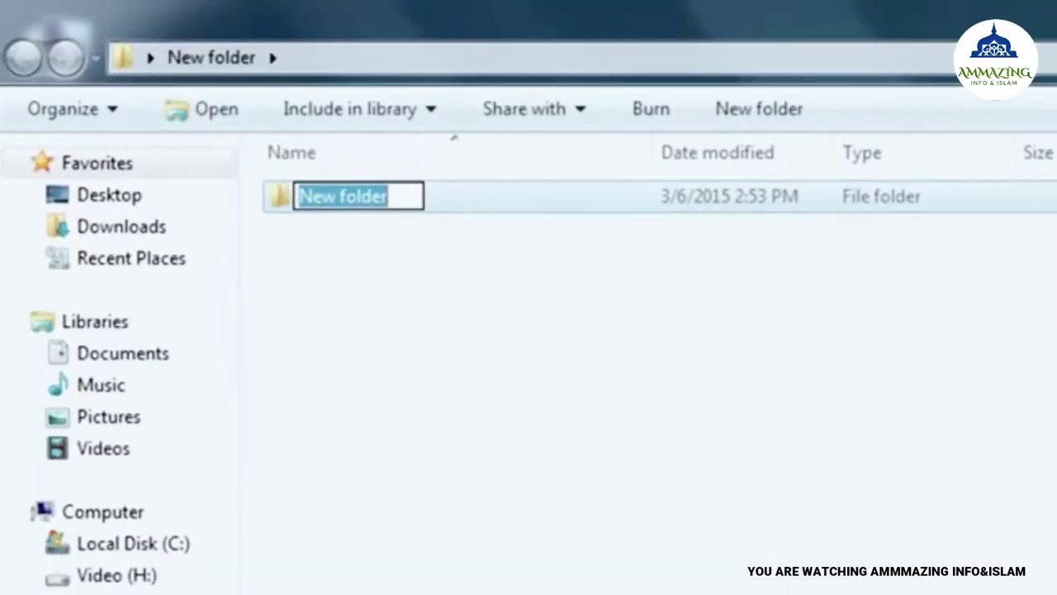
key("Return")
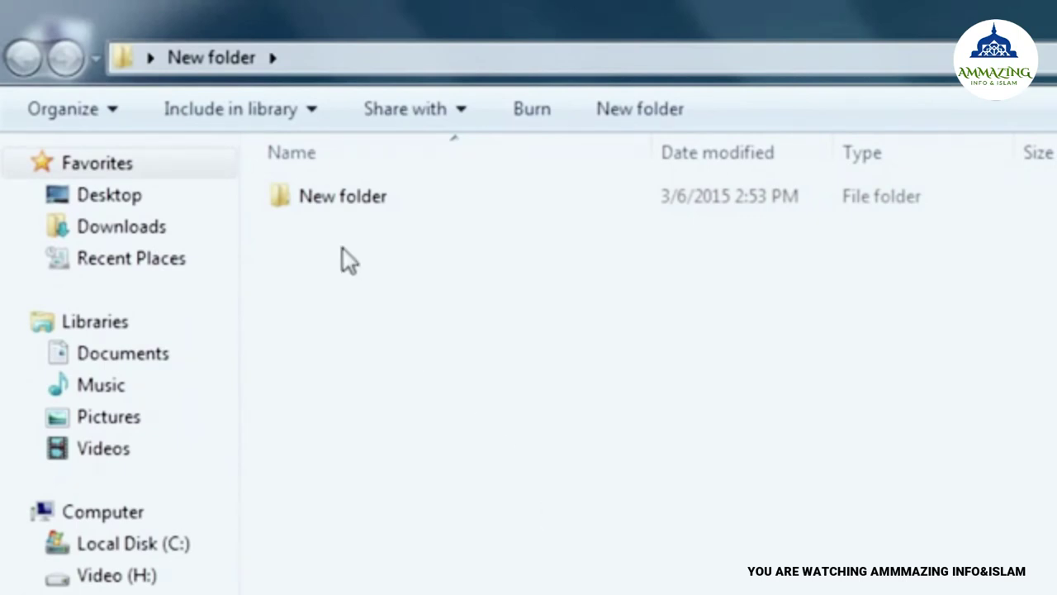
- Open the properties of the subfolder inside the desktop's New folder
right_click(339, 205)
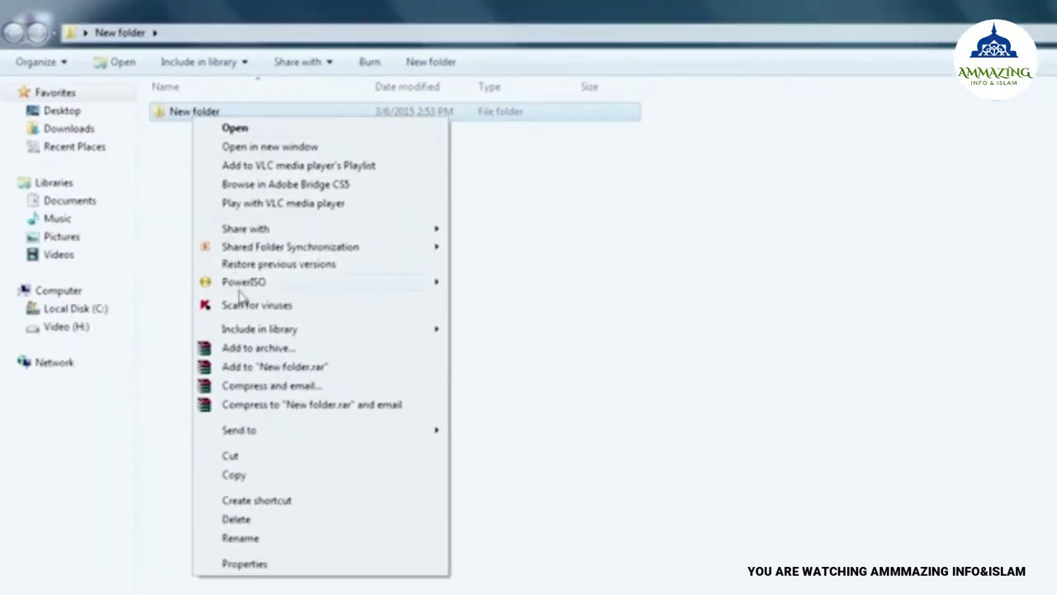
left_click(250, 568)
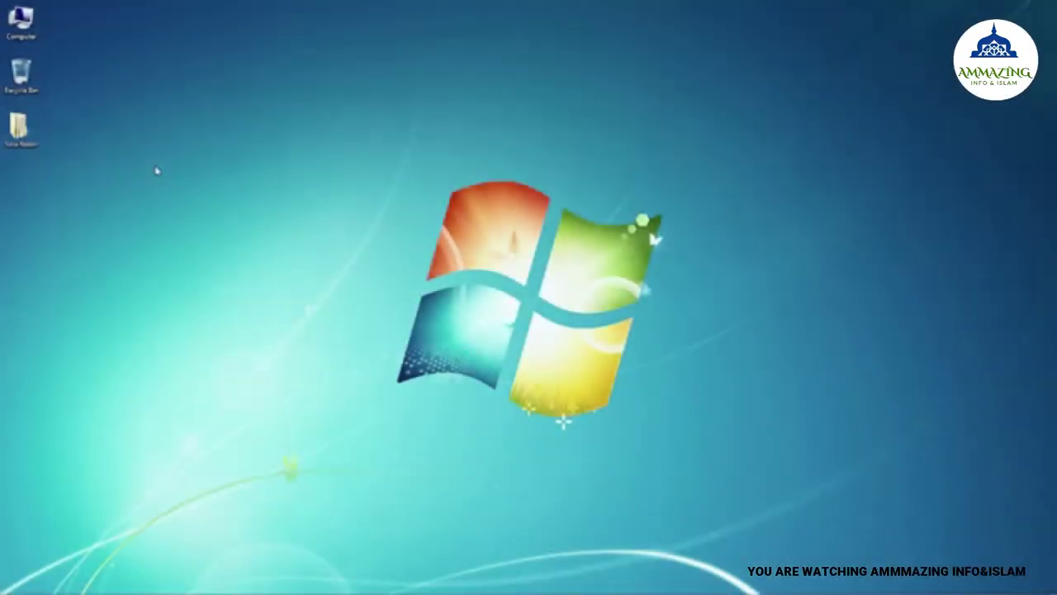
right_click(156, 170)
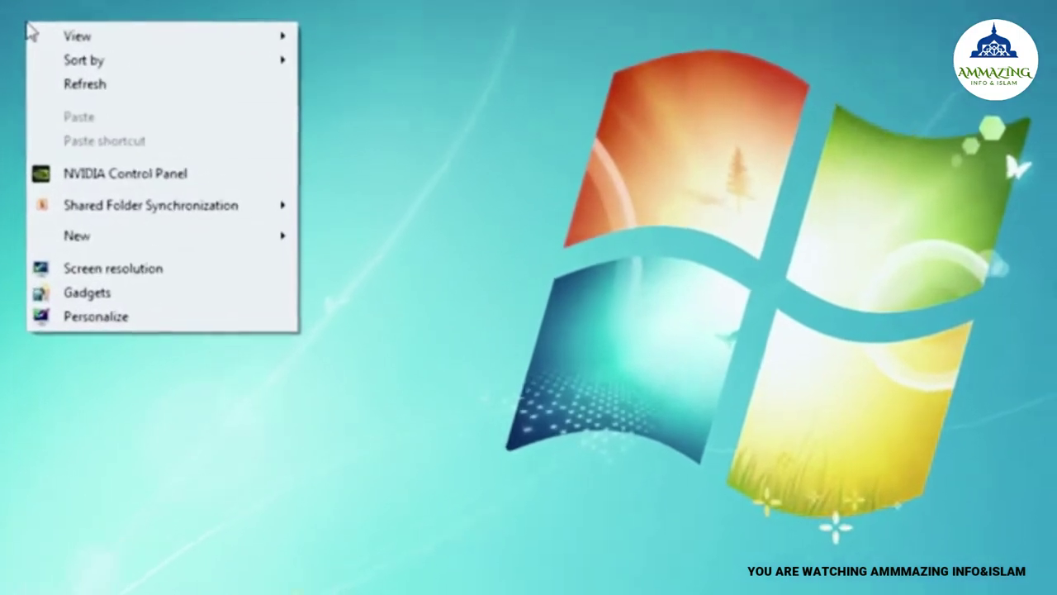
mouse_move(69, 240)
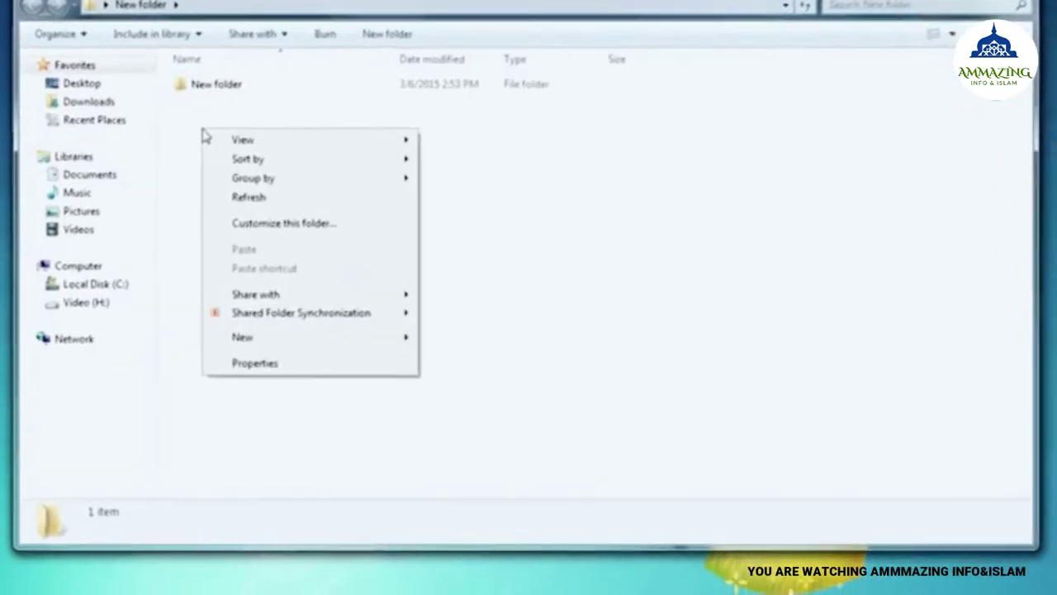
mouse_move(326, 373)
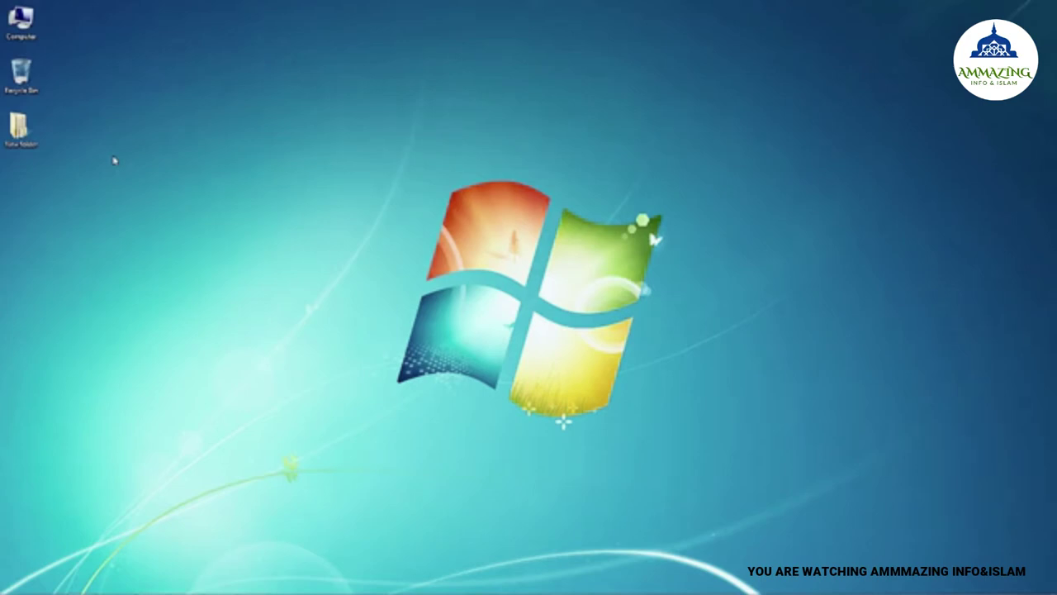
- Create a new Microsoft Word document on the desktop
right_click(114, 161)
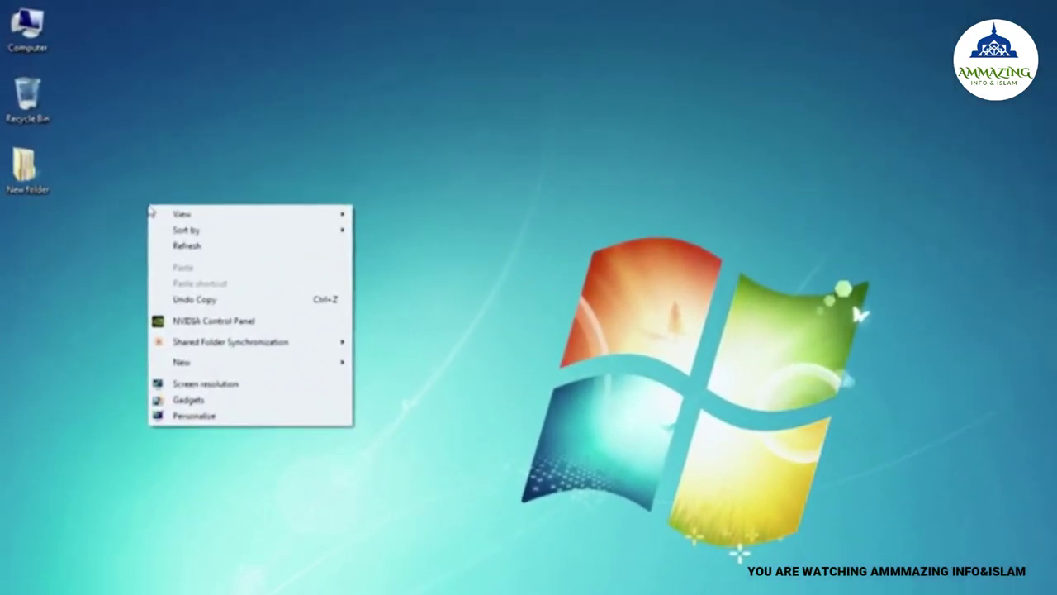
mouse_move(180, 363)
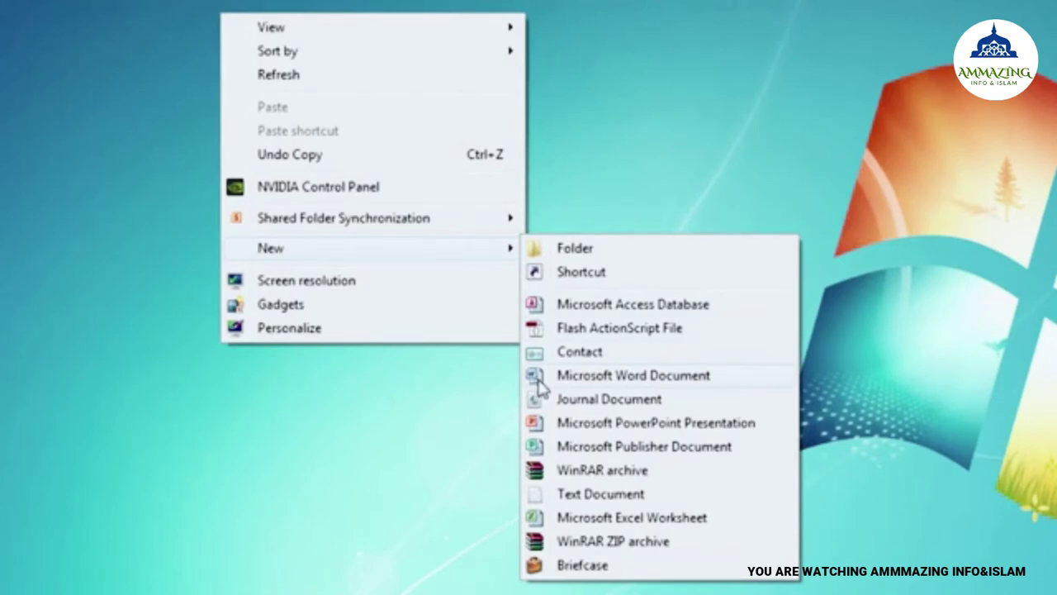
left_click(621, 384)
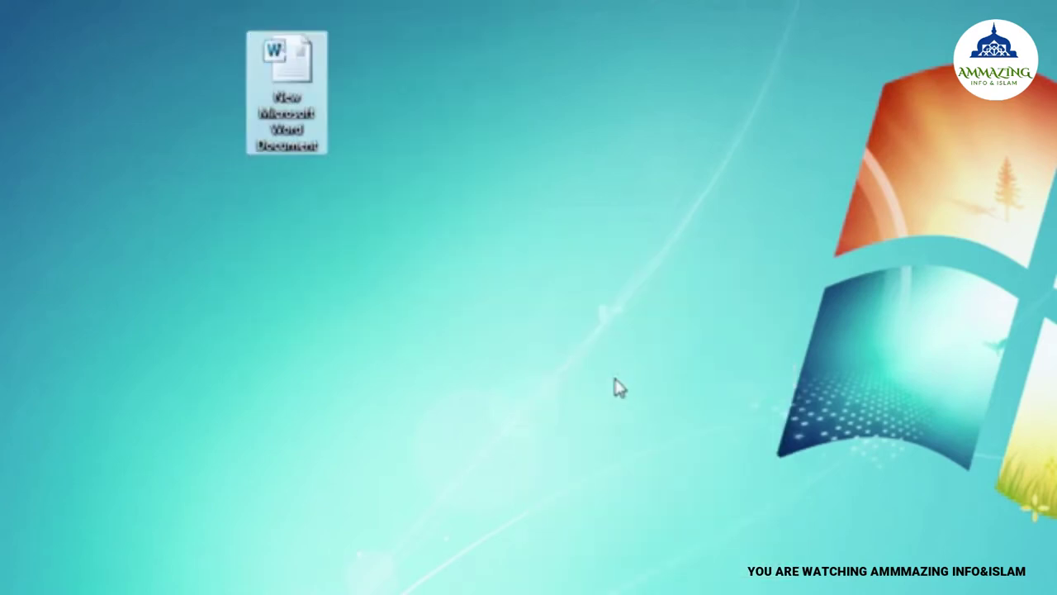
- Rename the new Word document as "My document" through its file properties
right_click(299, 92)
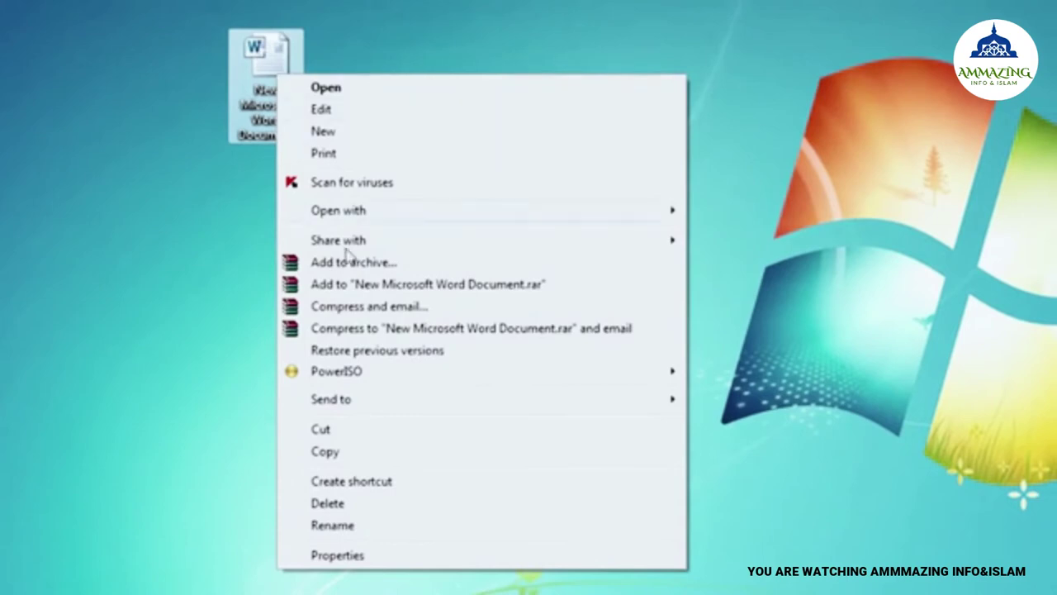
left_click(345, 558)
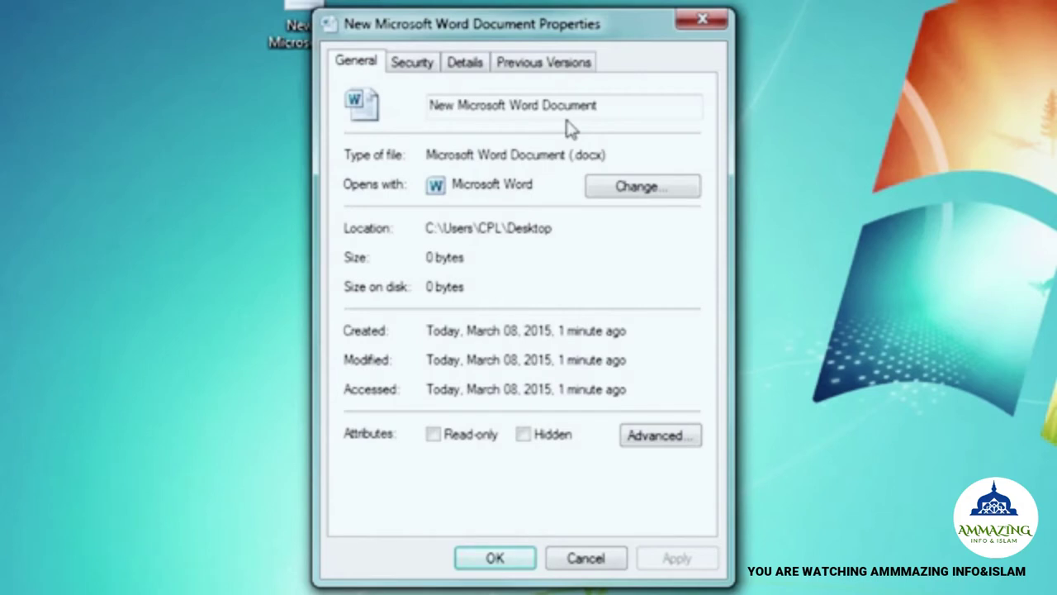
left_click(600, 105)
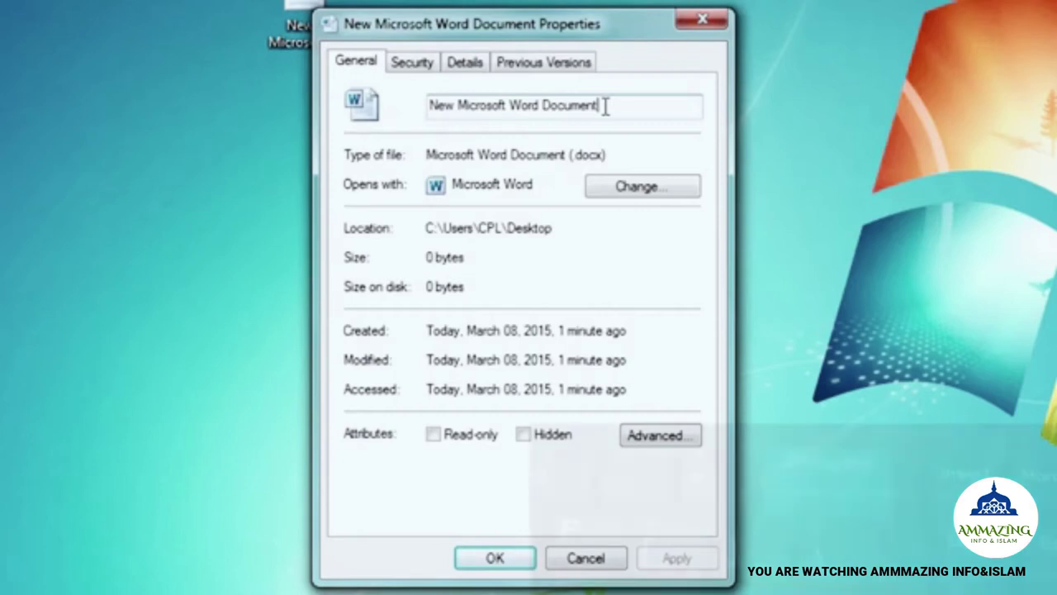
key("BackSpace")
key("BackSpace")
key("BackSpace")
key("BackSpace")
key("BackSpace")
key("BackSpace")
key("BackSpace")
key("BackSpace")
key("BackSpace")
key("BackSpace")
key("BackSpace")
key("BackSpace")
key("BackSpace")
key("BackSpace")
key("BackSpace")
key("BackSpace")
key("BackSpace")
key("BackSpace")
key("BackSpace")
key("BackSpace")
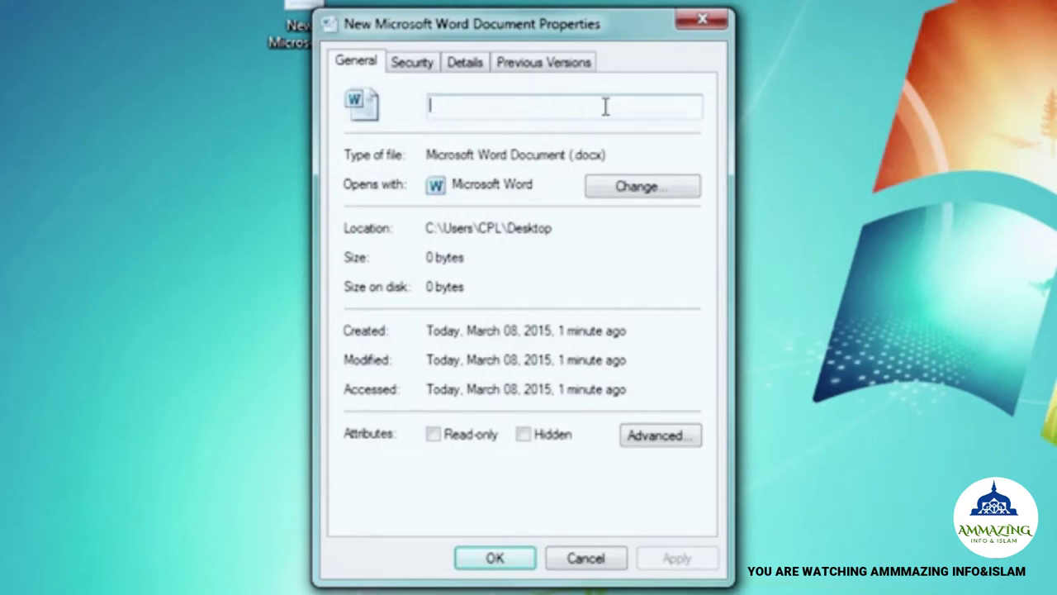
type("My document")
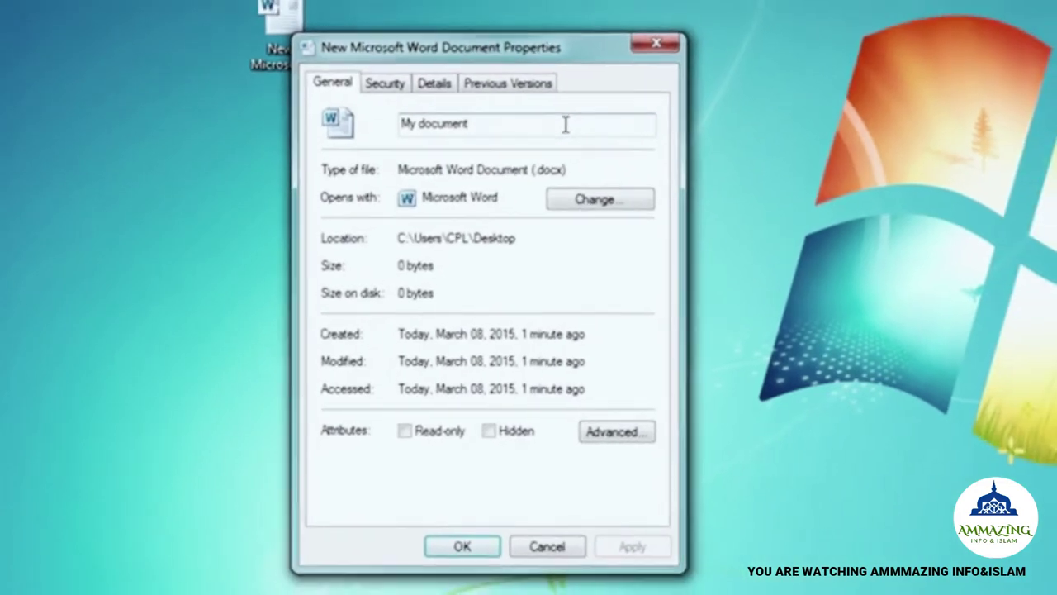
key("Return")
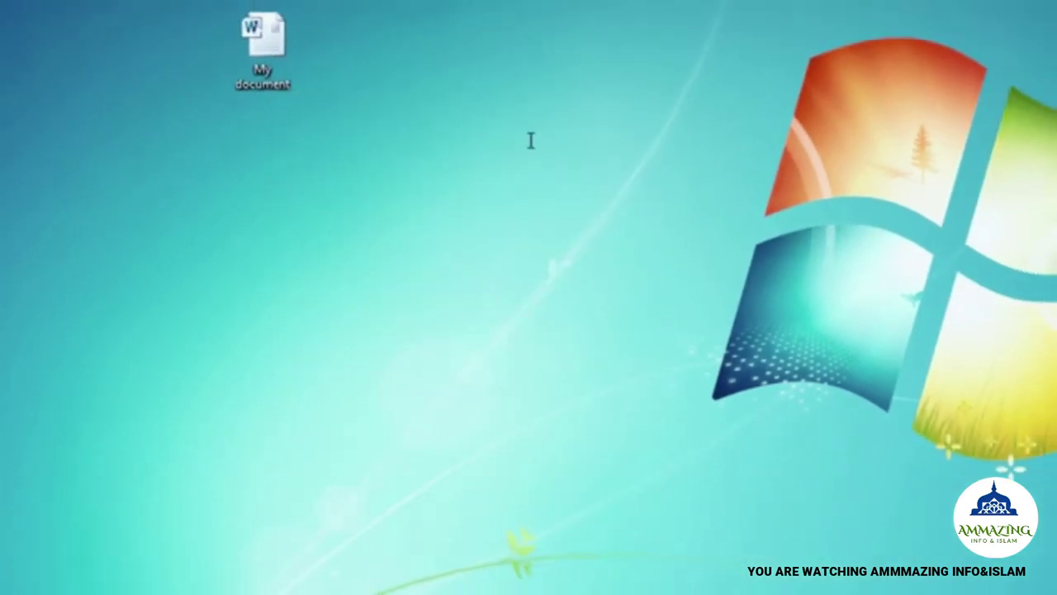
- Open the file properties of My document on the desktop
right_click(277, 81)
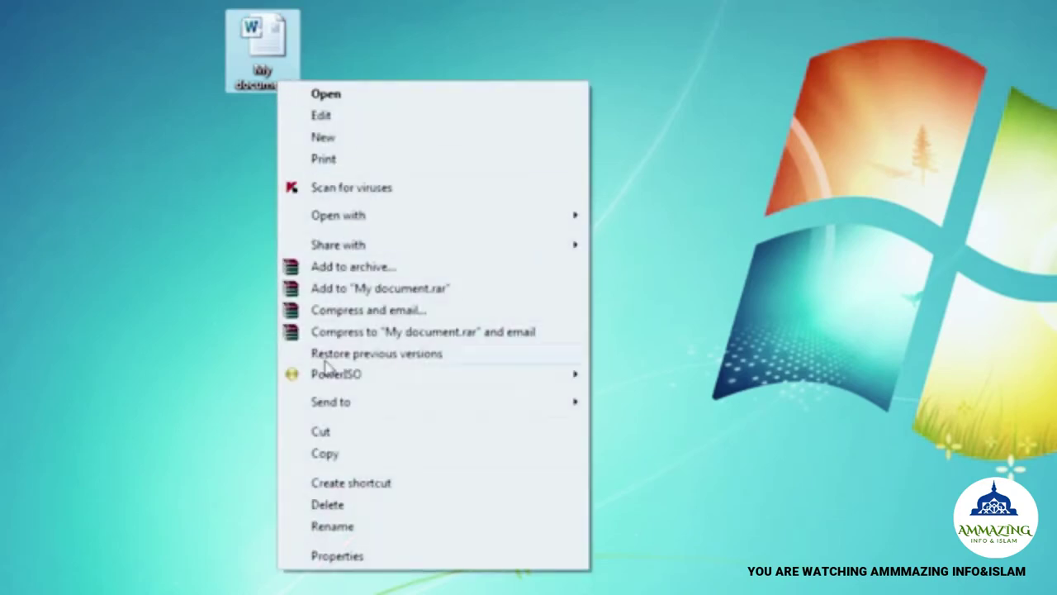
left_click(337, 558)
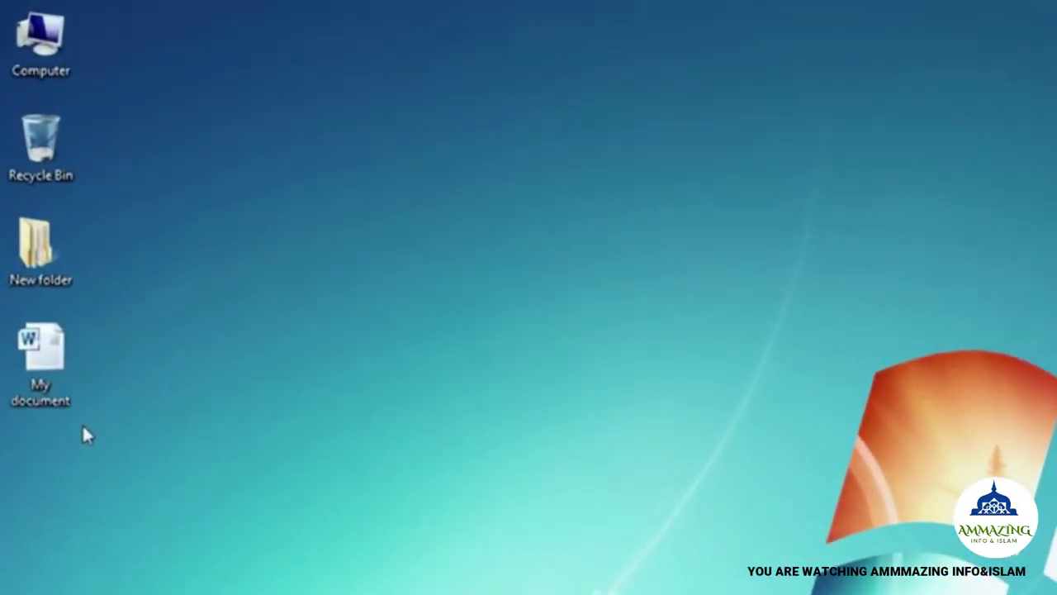
- Rename My document on the desktop as "First document" directly on its icon
left_click(29, 400)
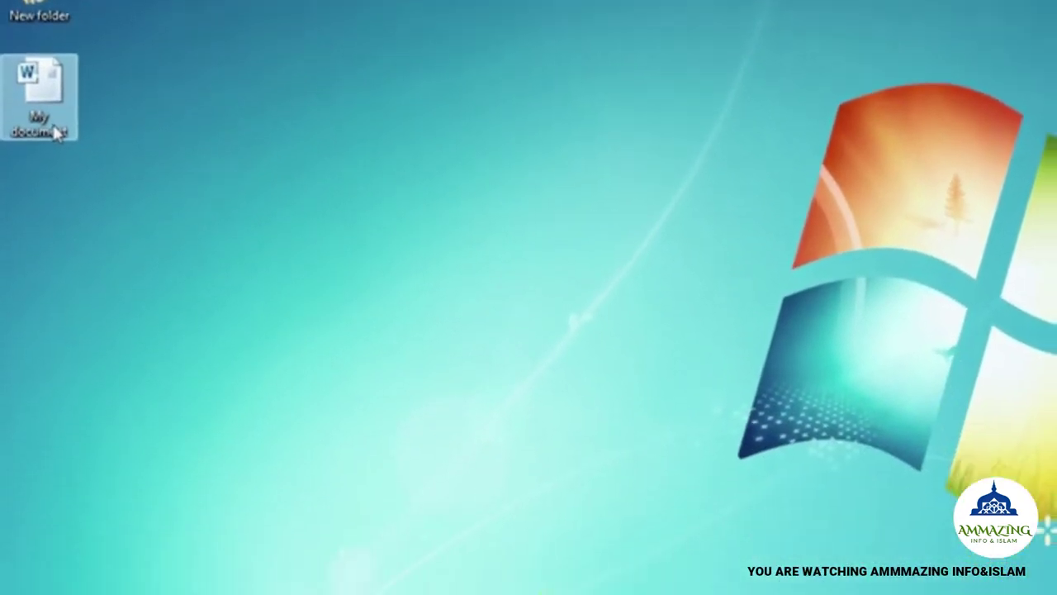
right_click(52, 404)
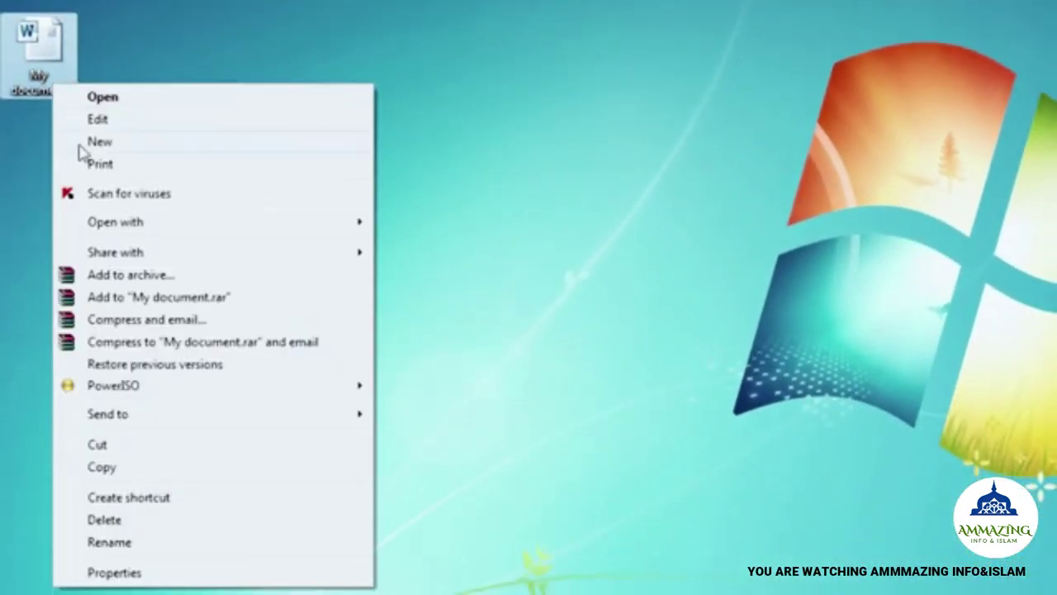
left_click(107, 545)
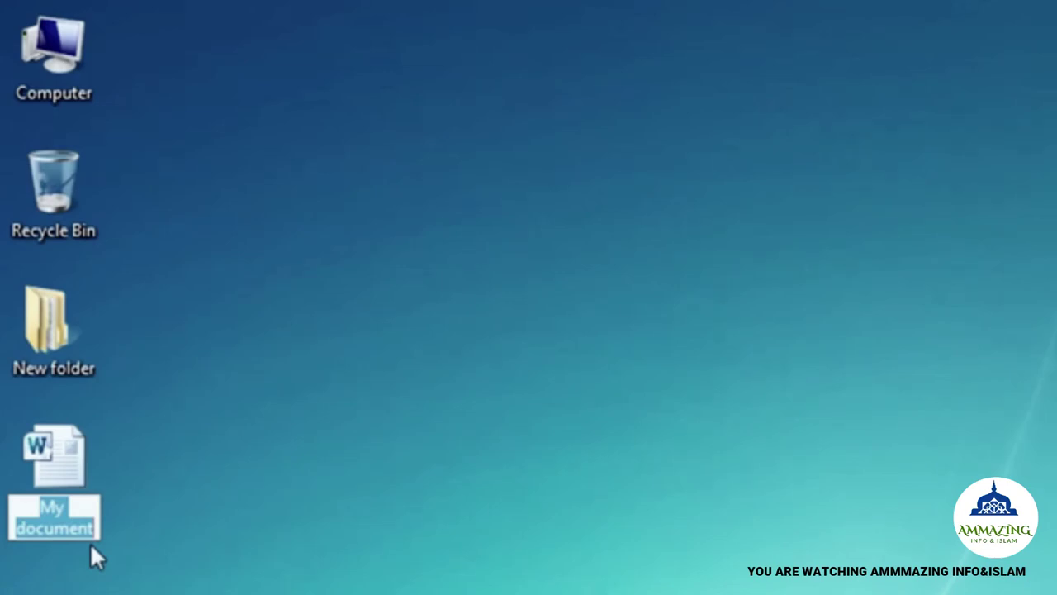
type("First document")
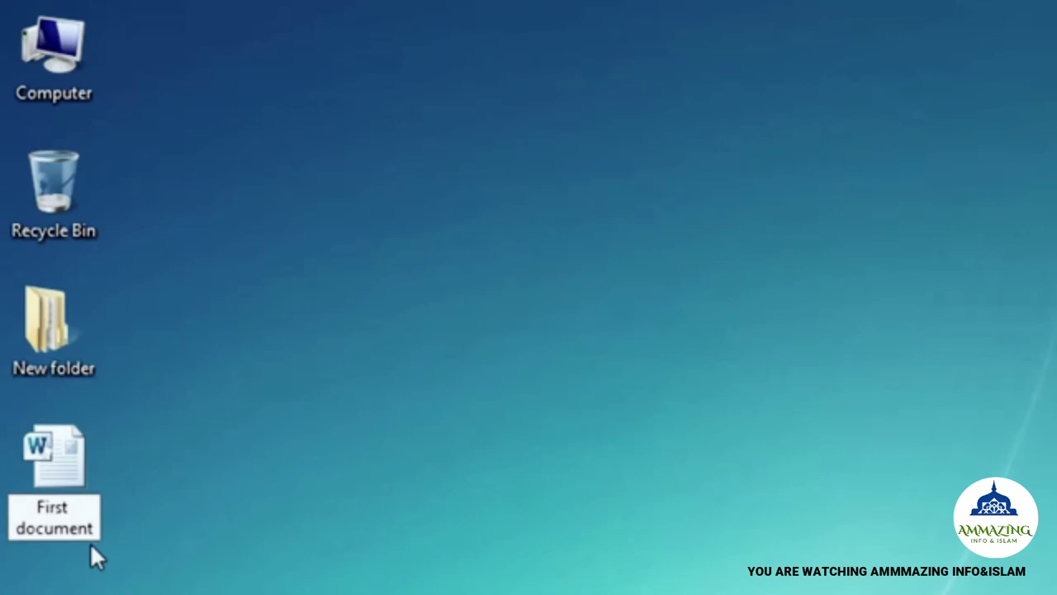
key("Return")
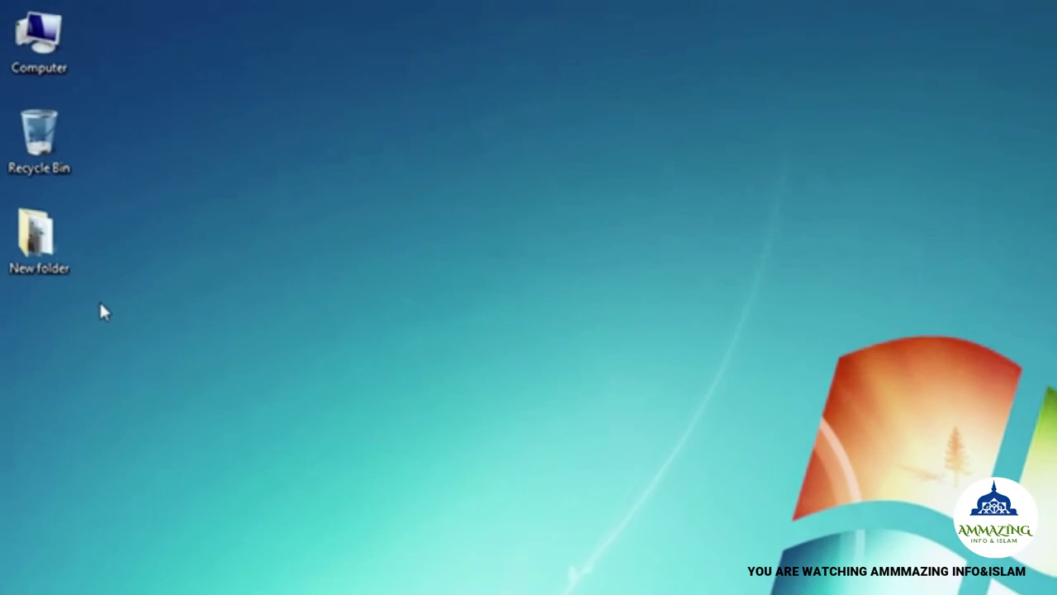
- Open New folder from the desktop and select all files from distance education through SalesReport
double_click(64, 265)
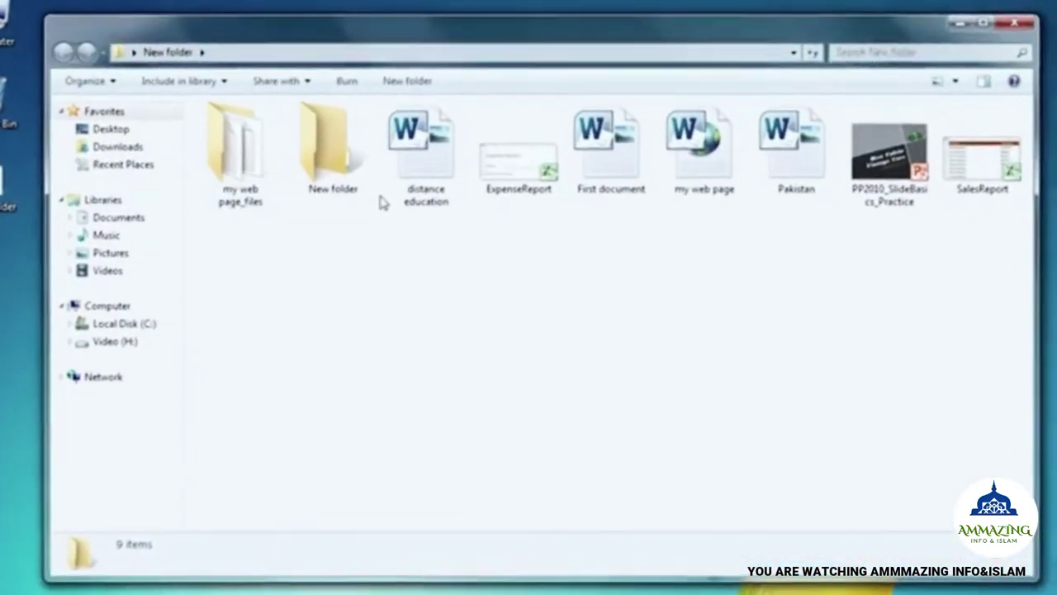
left_click(426, 199)
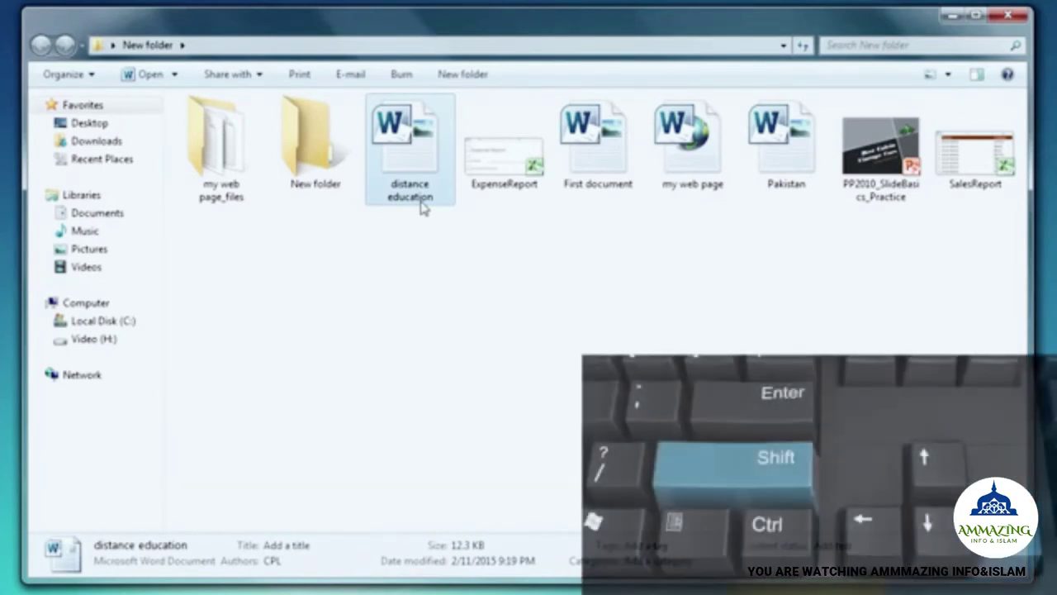
key("shift+Right")
key("shift+Right")
key("shift+Right")
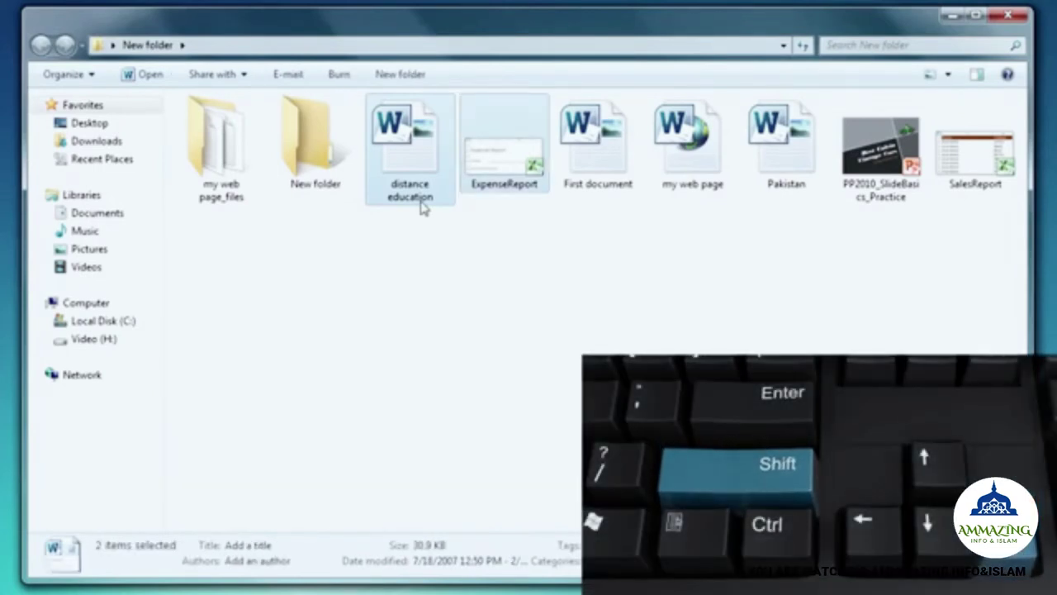
key("shift+Right")
key("shift+Right")
key("shift+Right")
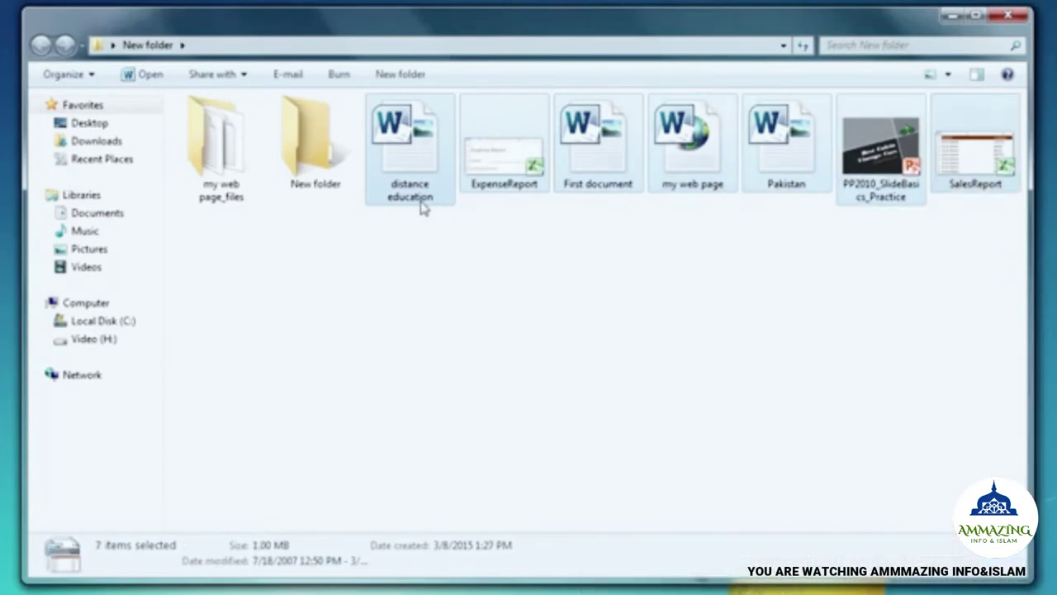
- Clear the current file selection in New folder
left_click(425, 212)
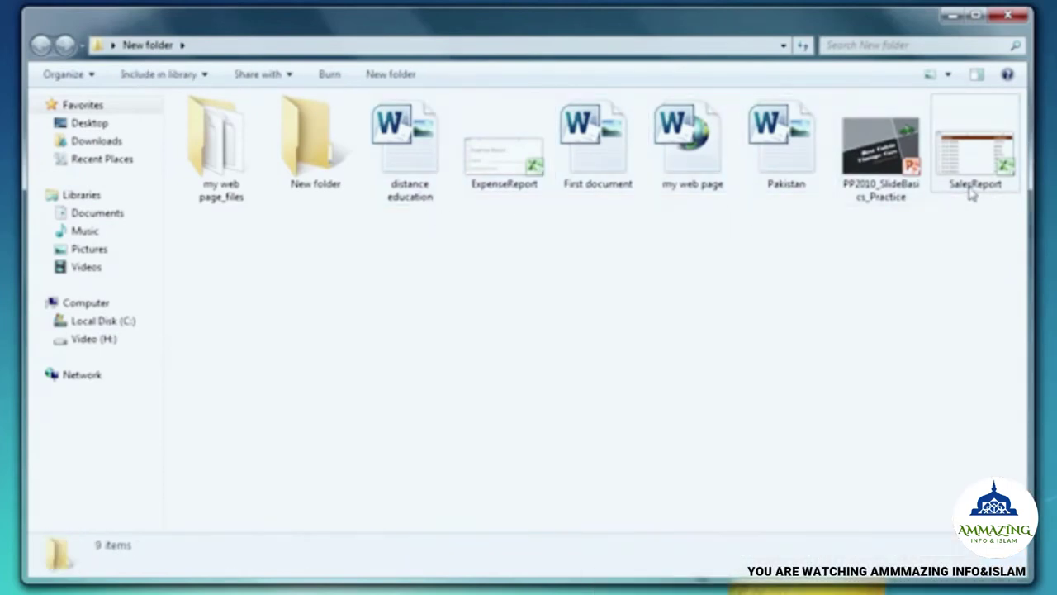
mouse_move(972, 191)
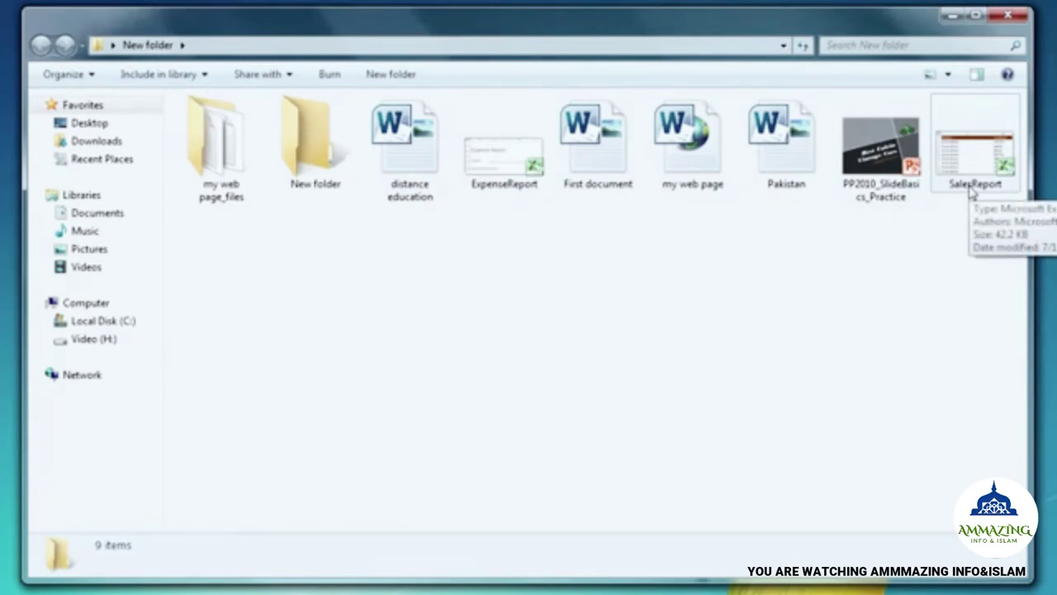
- Select the non-adjacent files SalesReport, Pakistan and distance education together in New folder
left_click(972, 191)
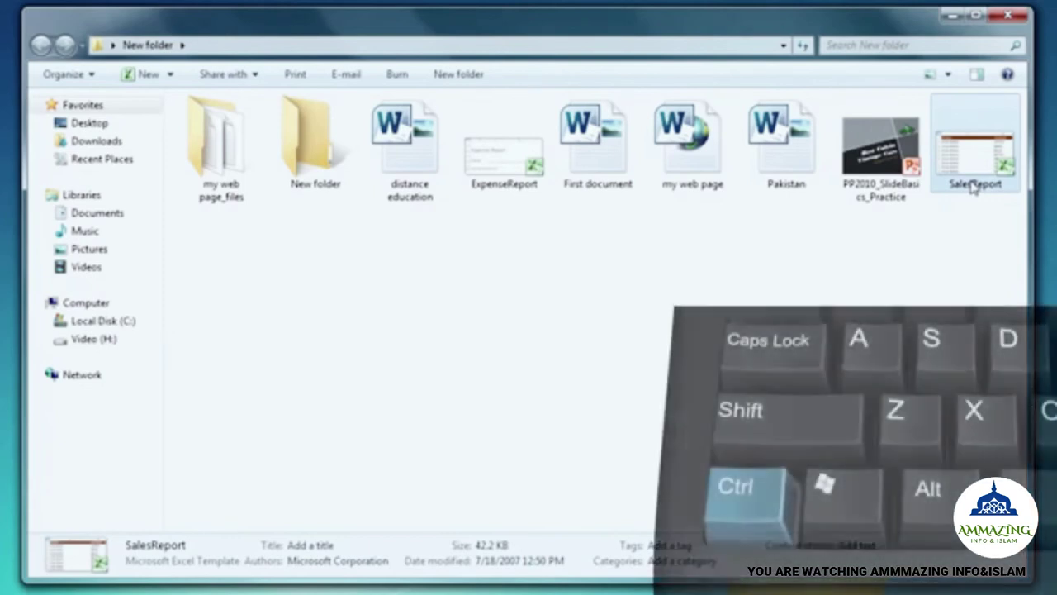
left_click(786, 181, "ctrl")
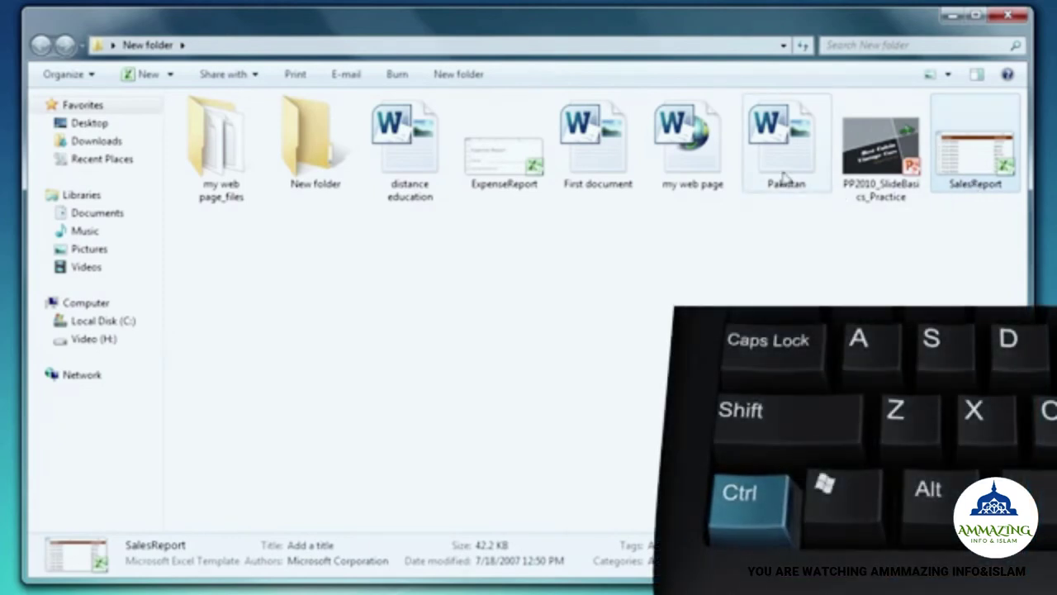
left_click(416, 175, "ctrl")
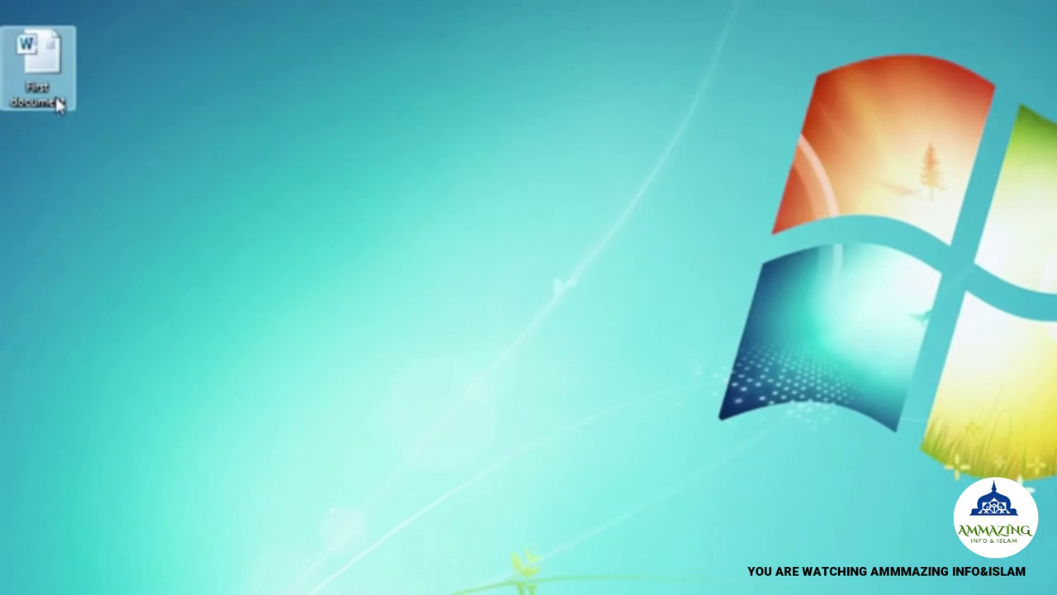
- Copy First document on the desktop and paste a duplicate of it onto the desktop
right_click(58, 100)
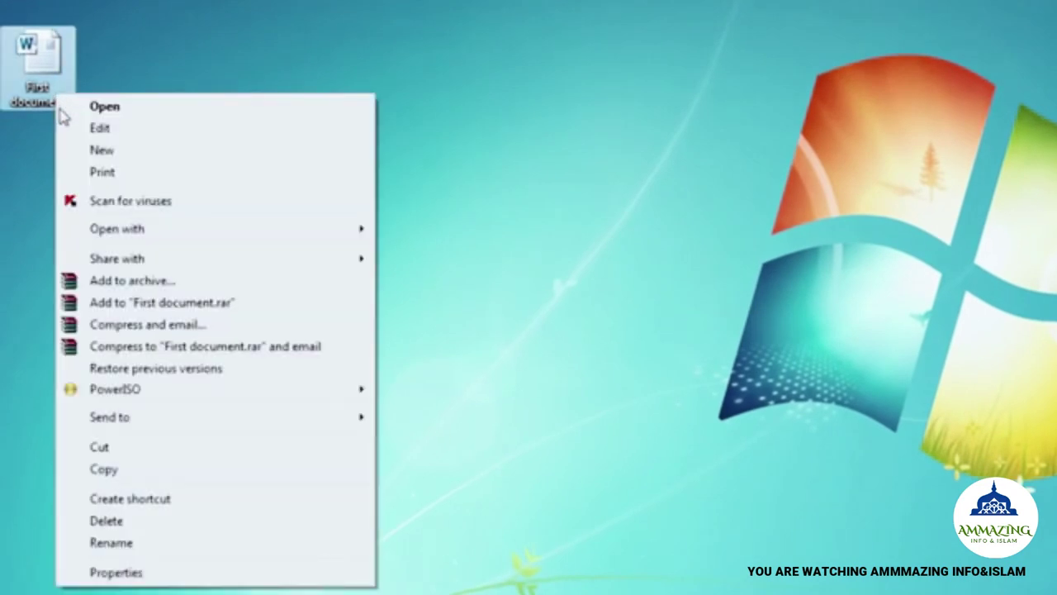
left_click(105, 470)
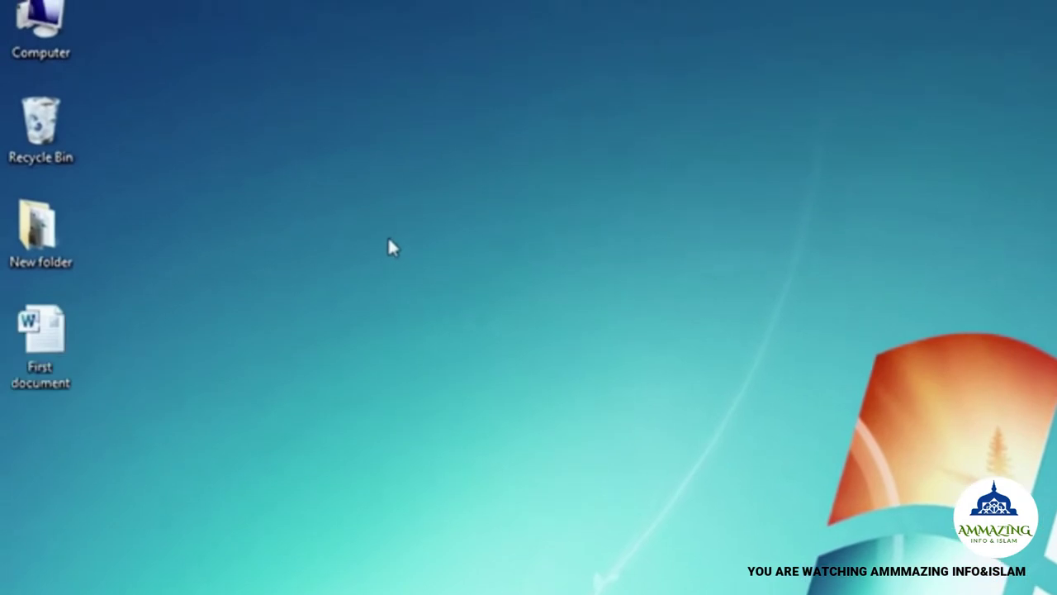
right_click(393, 261)
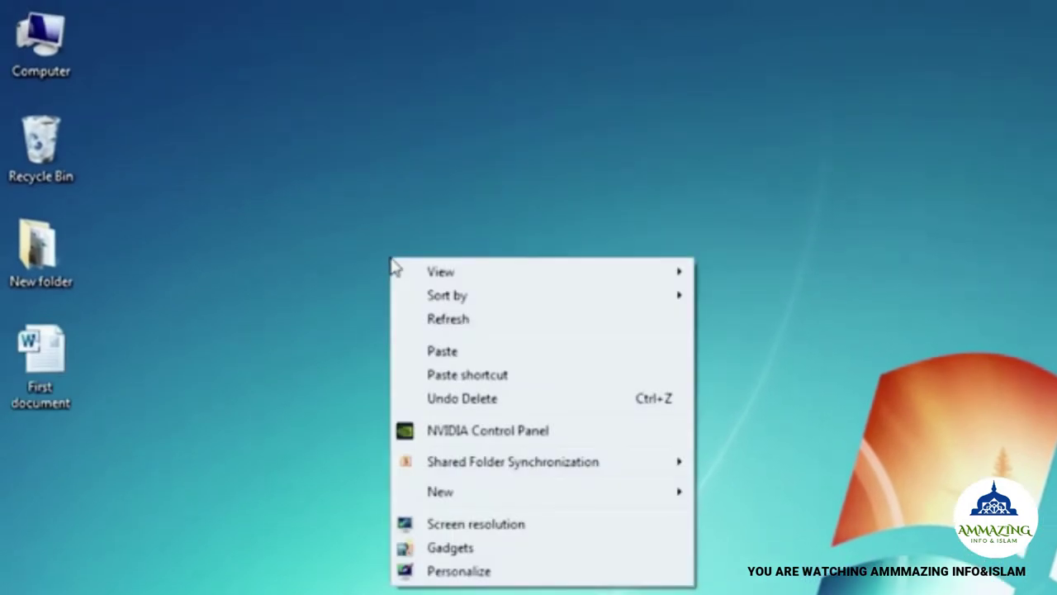
left_click(436, 354)
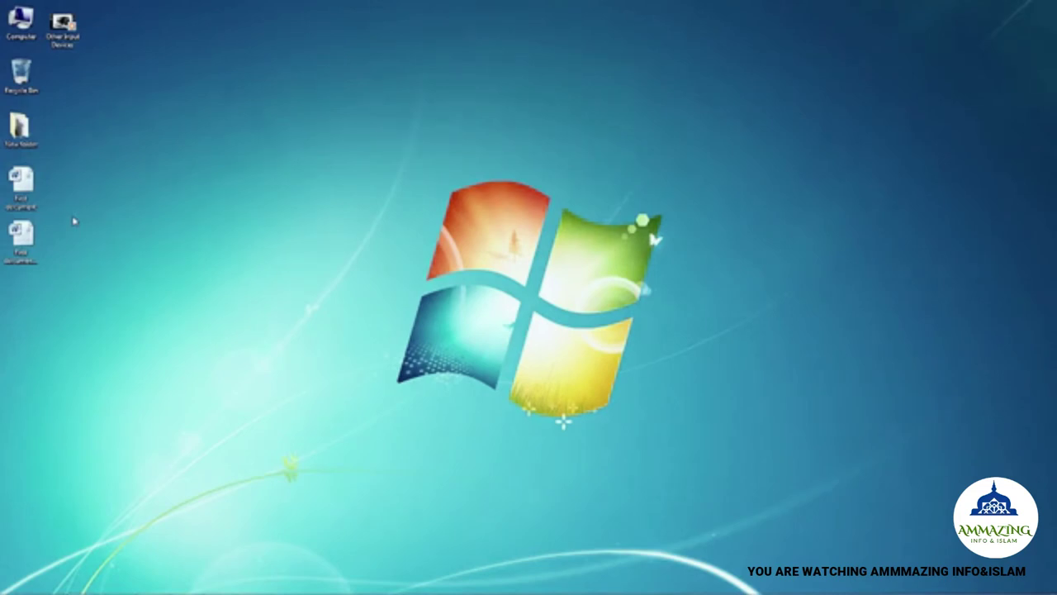
- Copy First document from the desktop into Removable Disk (E:) and close the drive's window
right_click(30, 198)
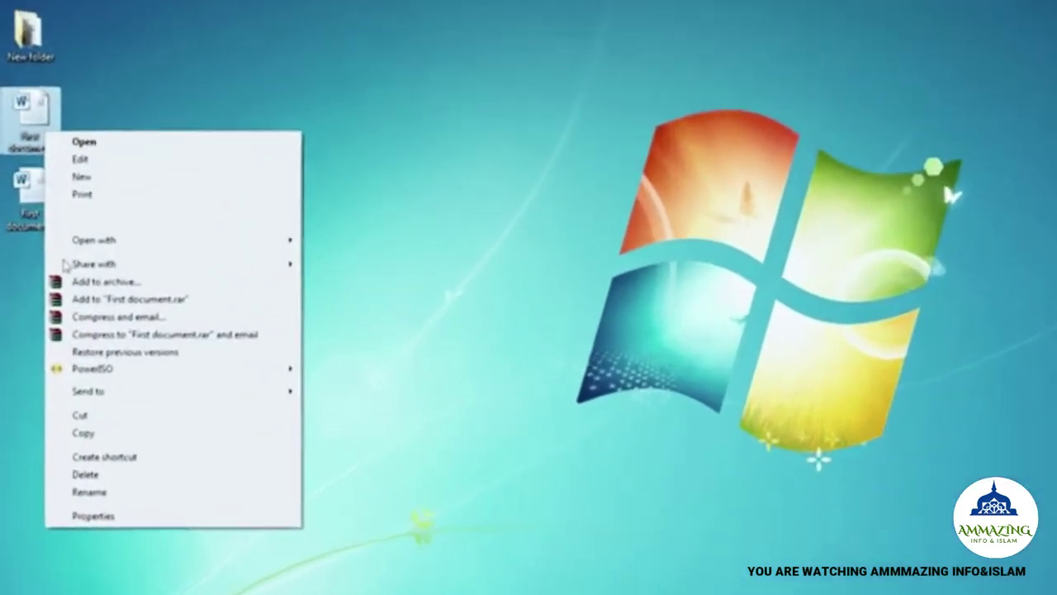
left_click(122, 469)
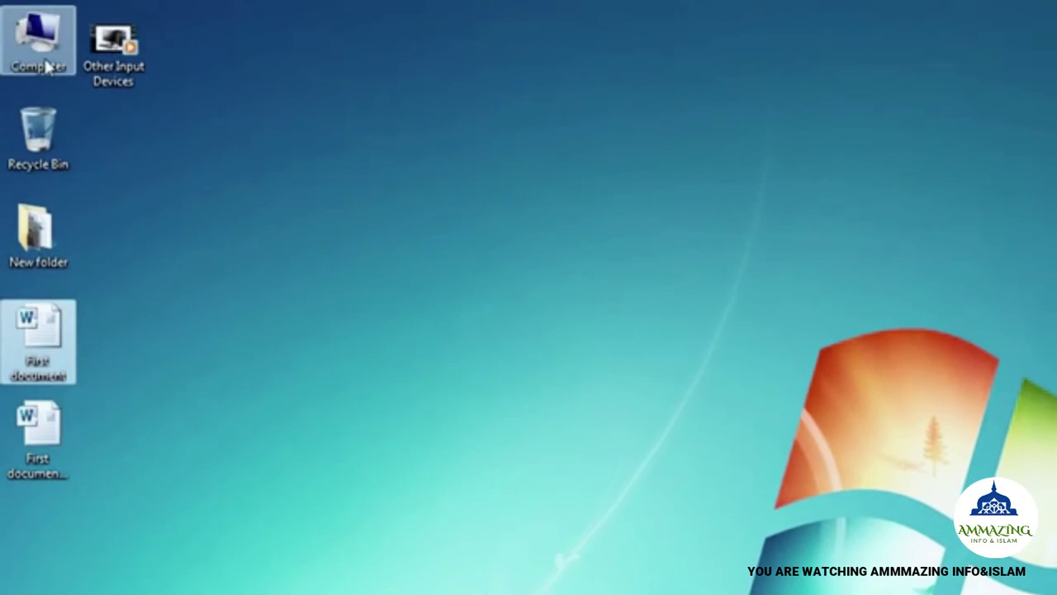
double_click(47, 68)
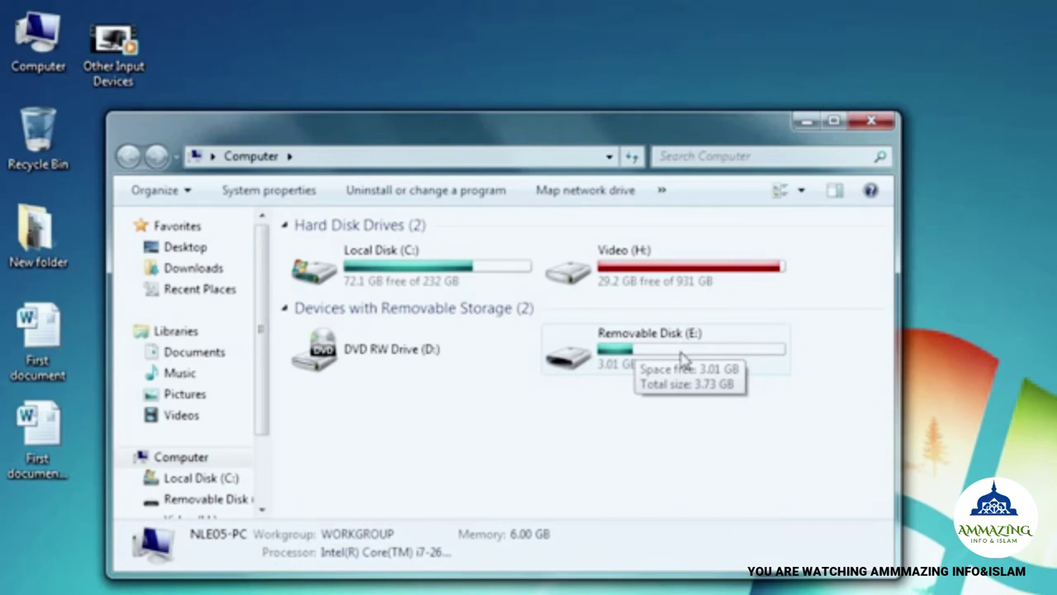
double_click(682, 357)
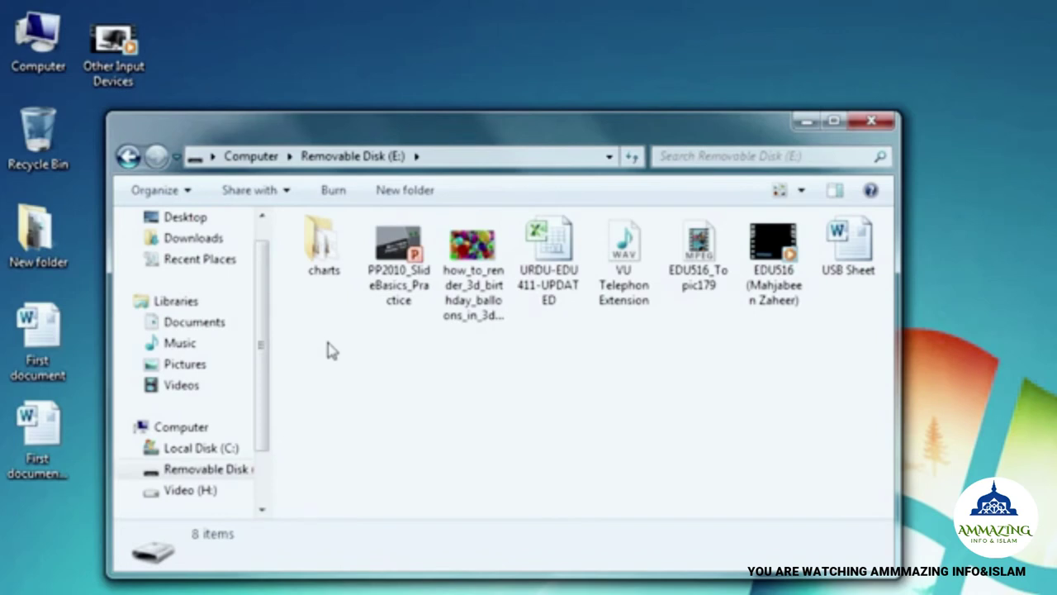
right_click(328, 350)
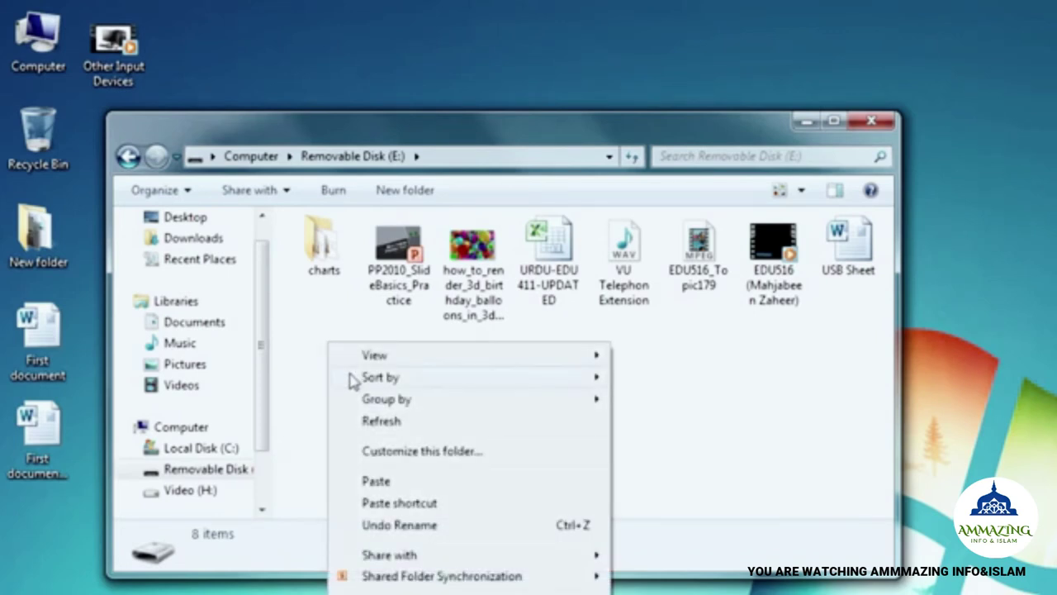
left_click(378, 481)
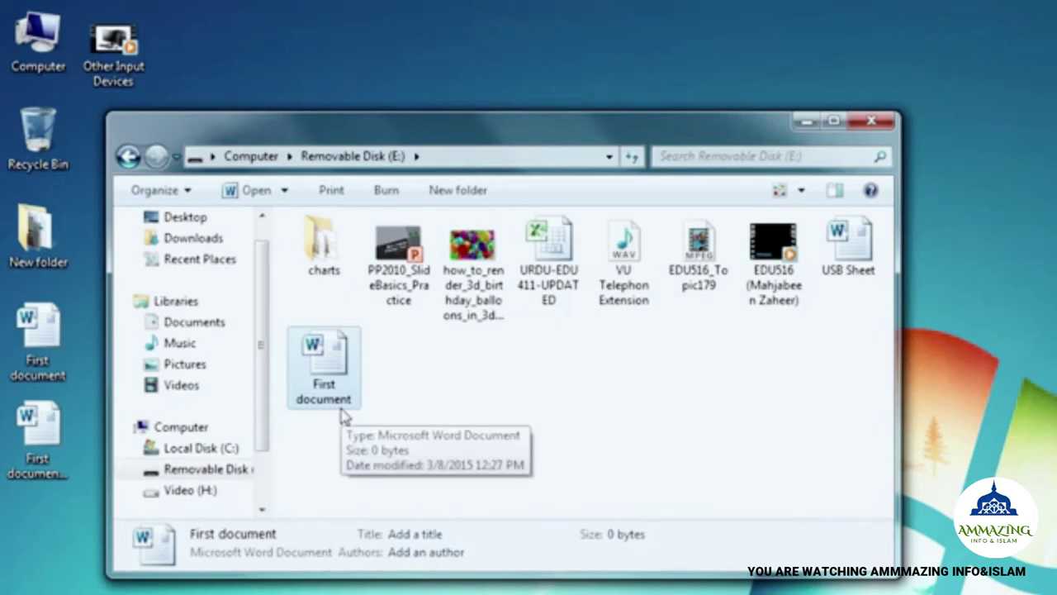
left_click(879, 128)
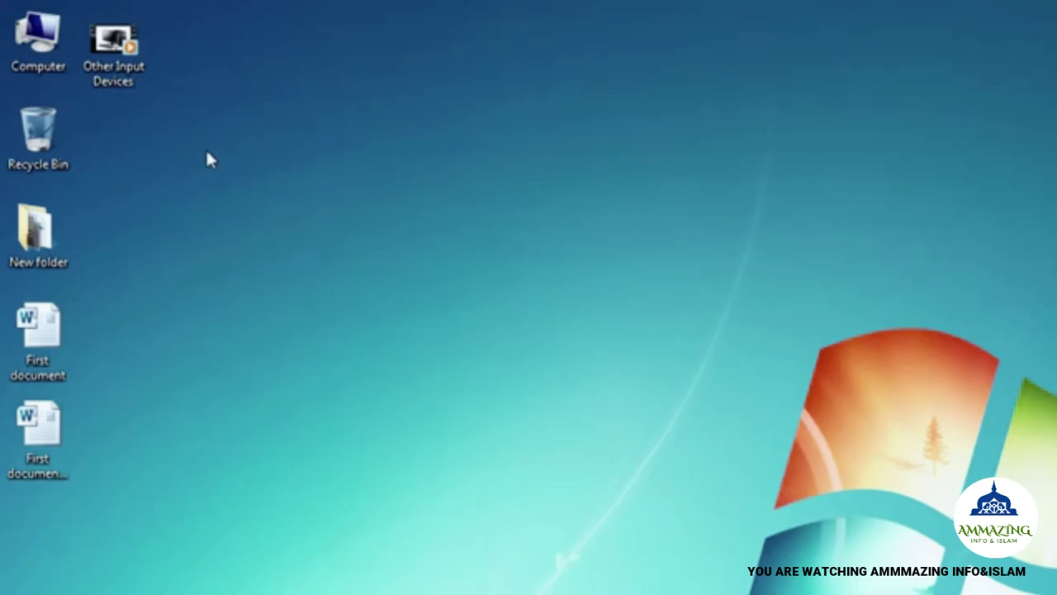
- Send the Other Input Devices video from the desktop to Removable Disk (E:)
right_click(138, 79)
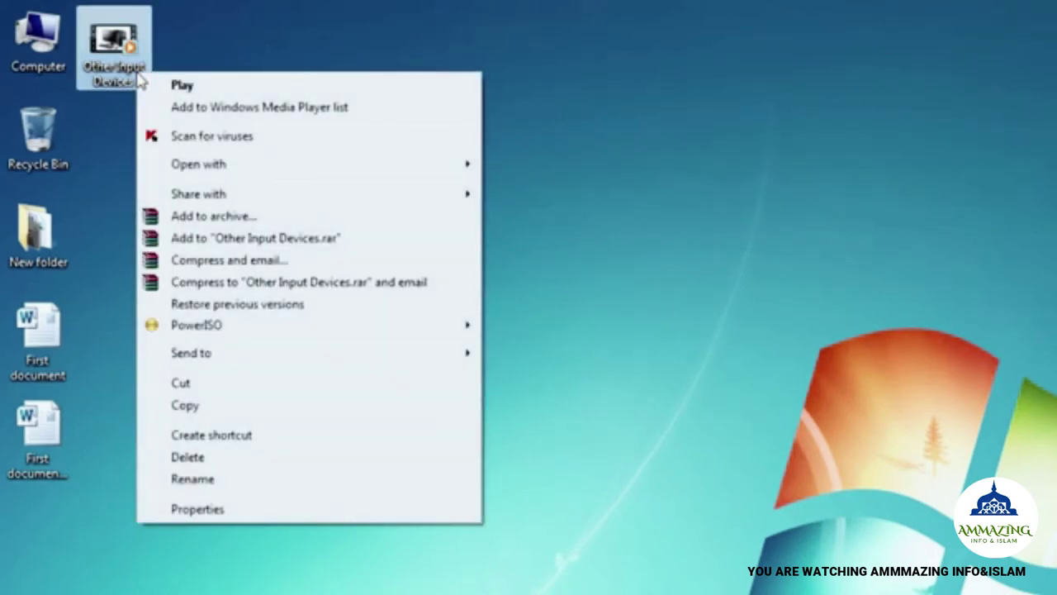
mouse_move(223, 364)
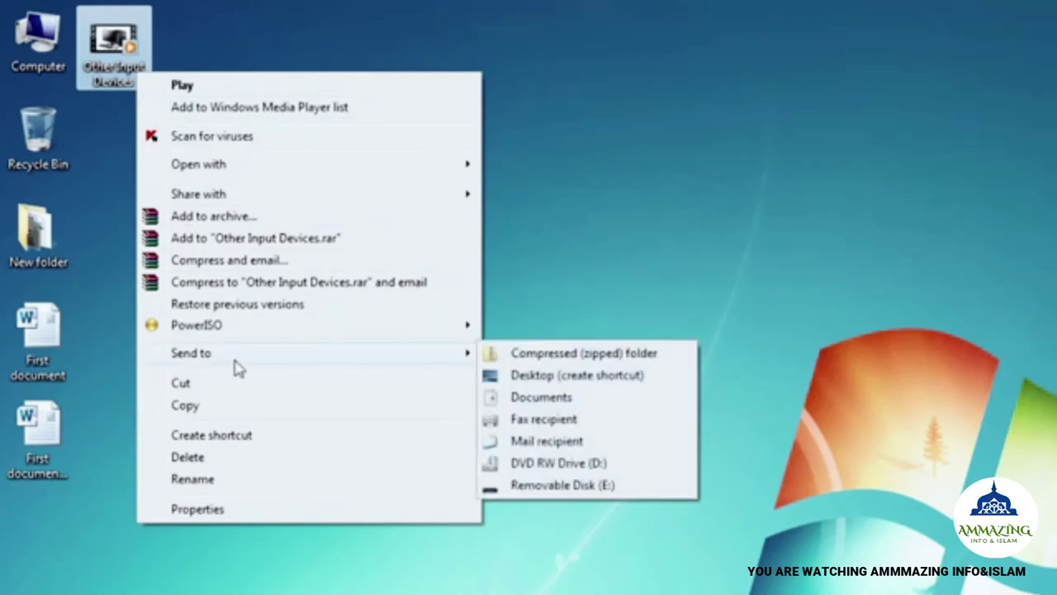
left_click(563, 491)
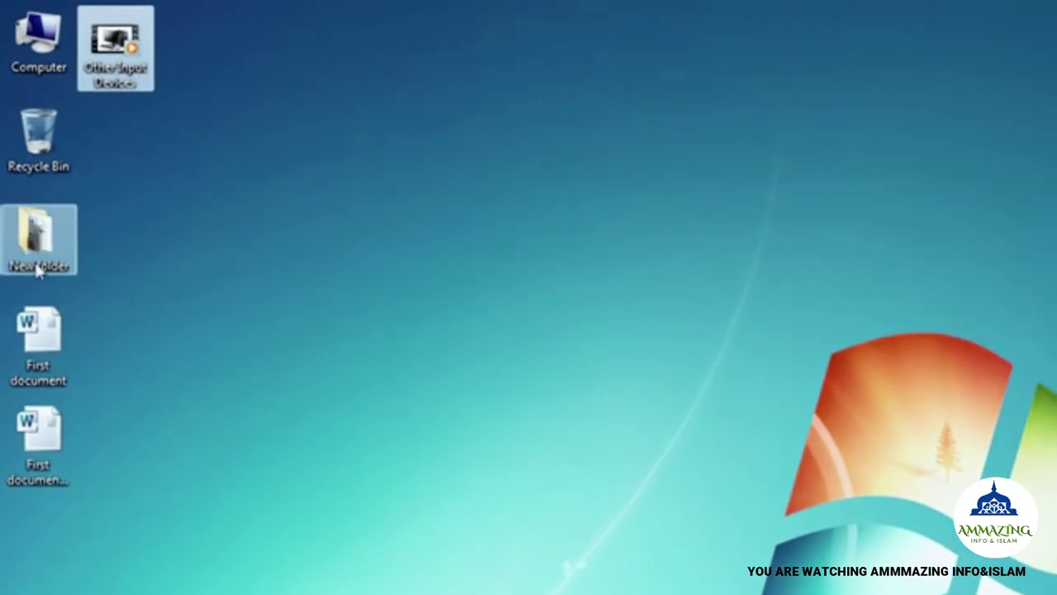
- Move the Pakistan document from the desktop's New folder into the New folder nested inside it, using cut and paste
mouse_move(37, 271)
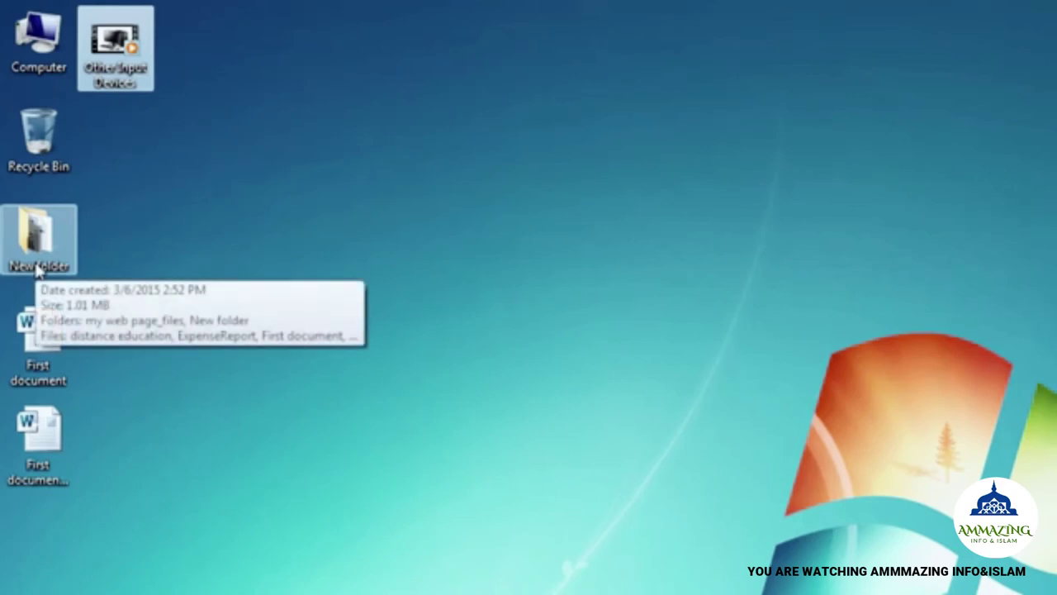
double_click(37, 271)
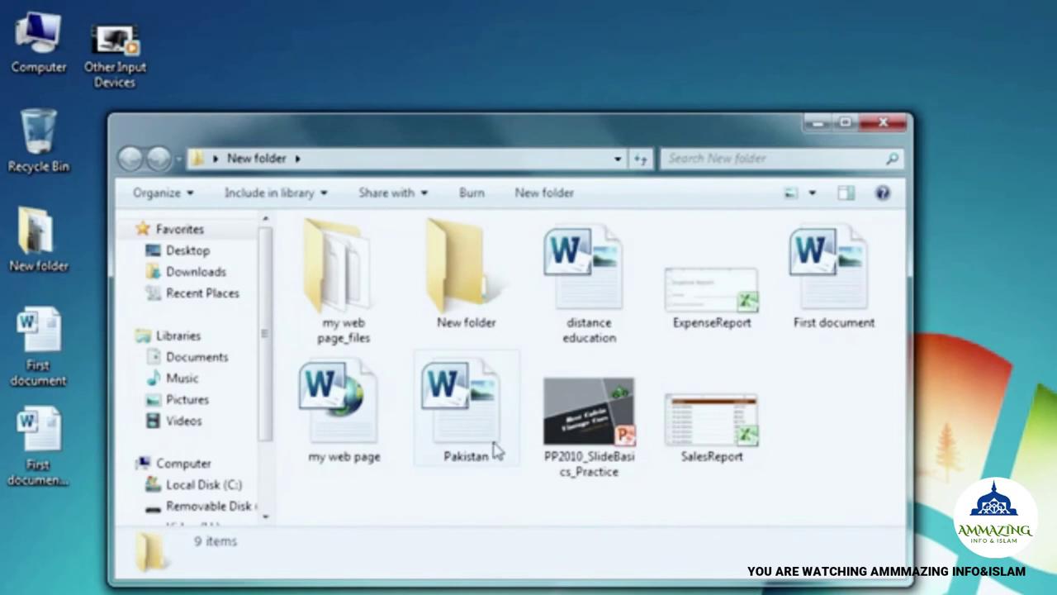
mouse_move(492, 446)
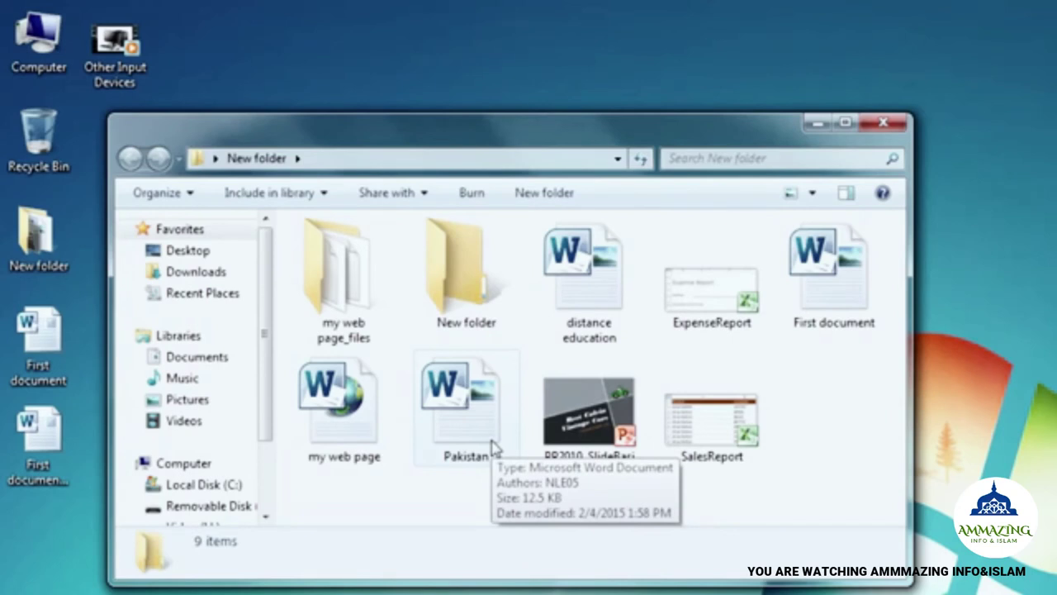
right_click(491, 447)
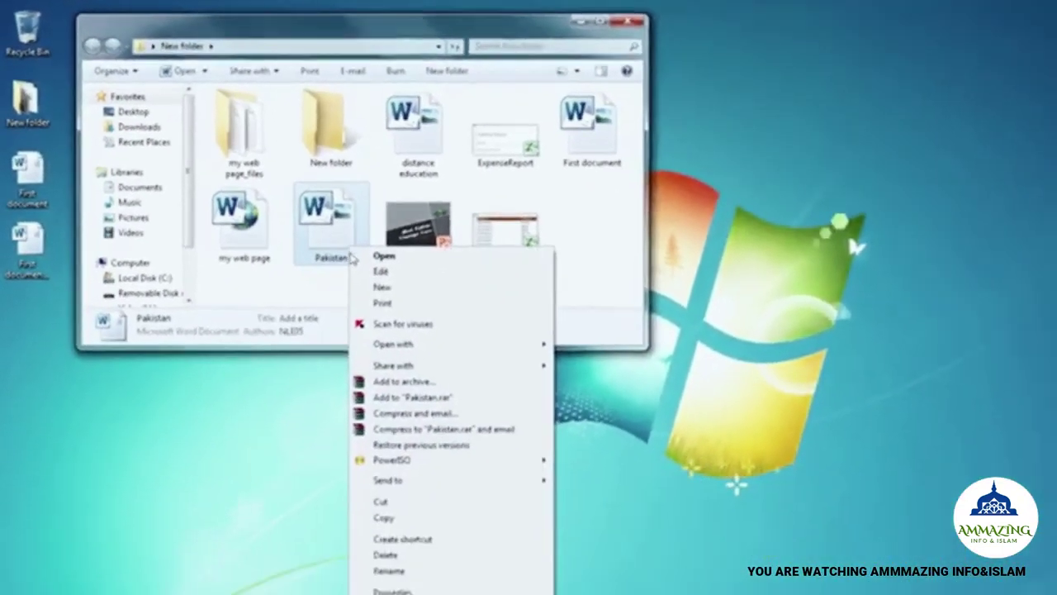
left_click(377, 492)
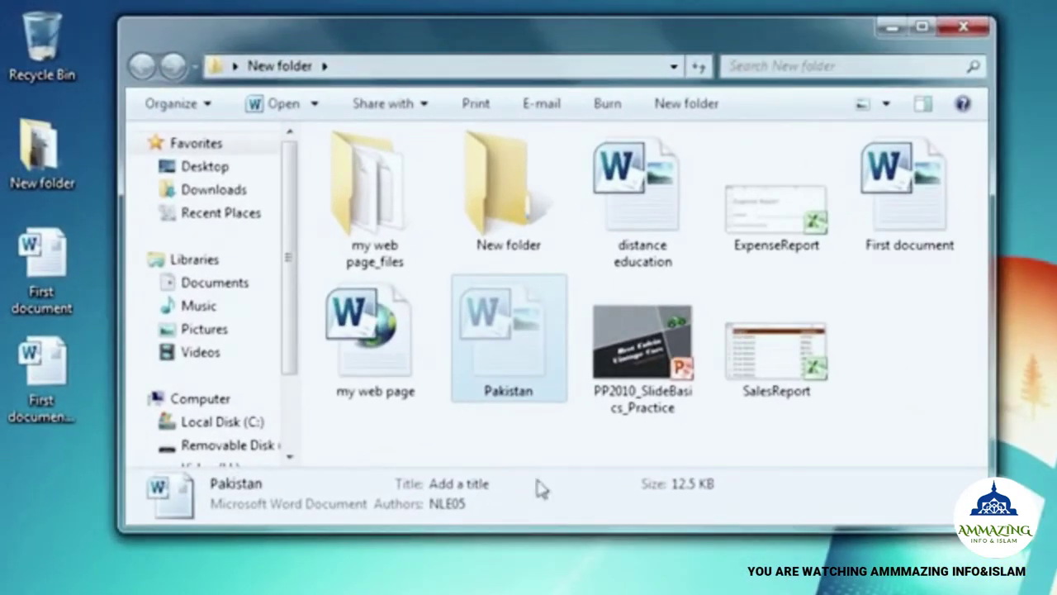
double_click(510, 237)
right_click(465, 259)
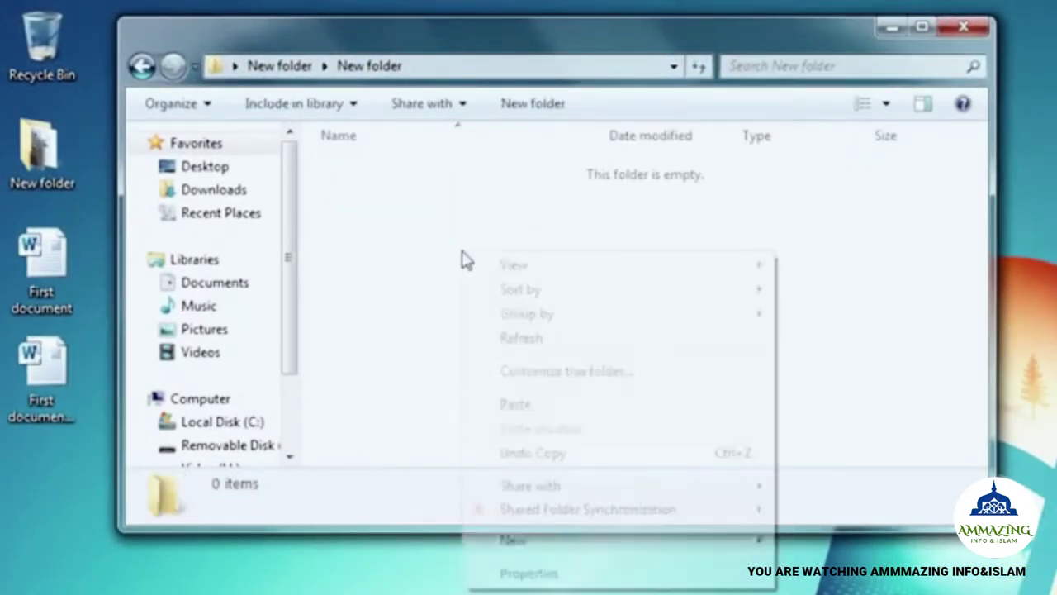
left_click(515, 404)
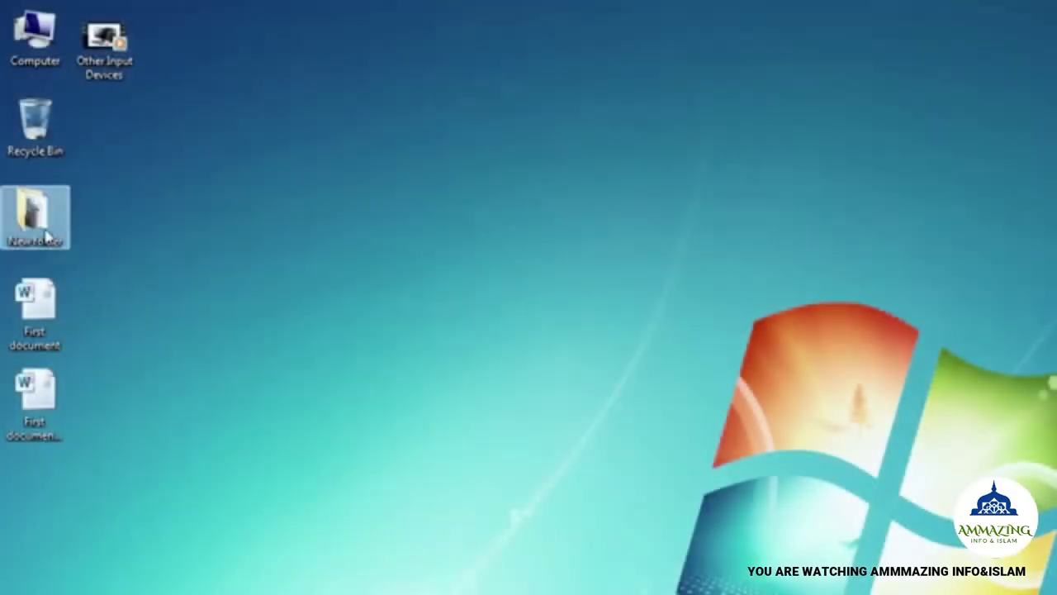
- Open New folder from the desktop and delete the my web page file to the Recycle Bin
double_click(46, 235)
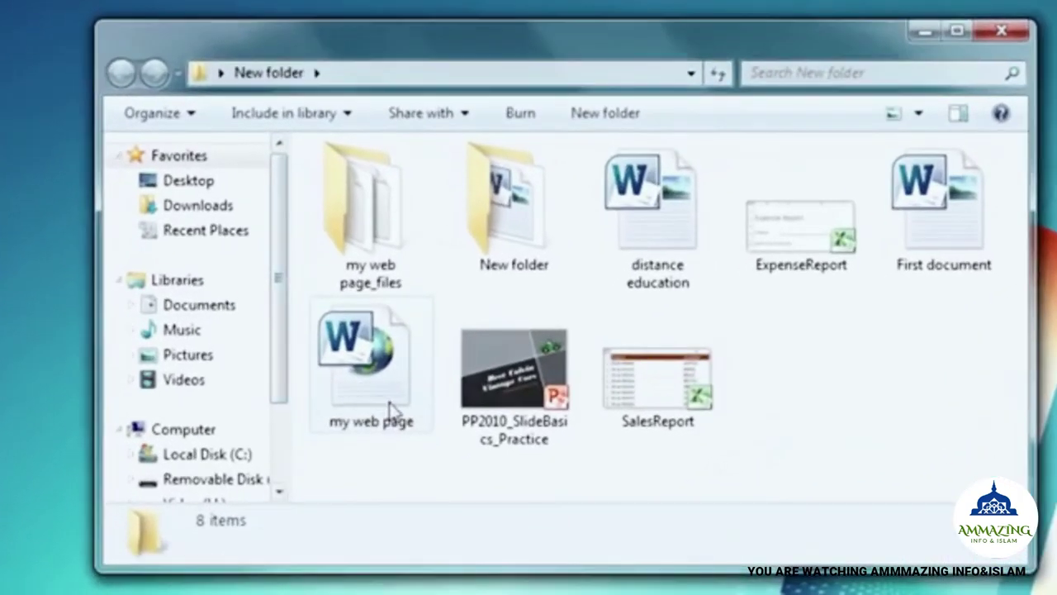
left_click(395, 413)
right_click(409, 419)
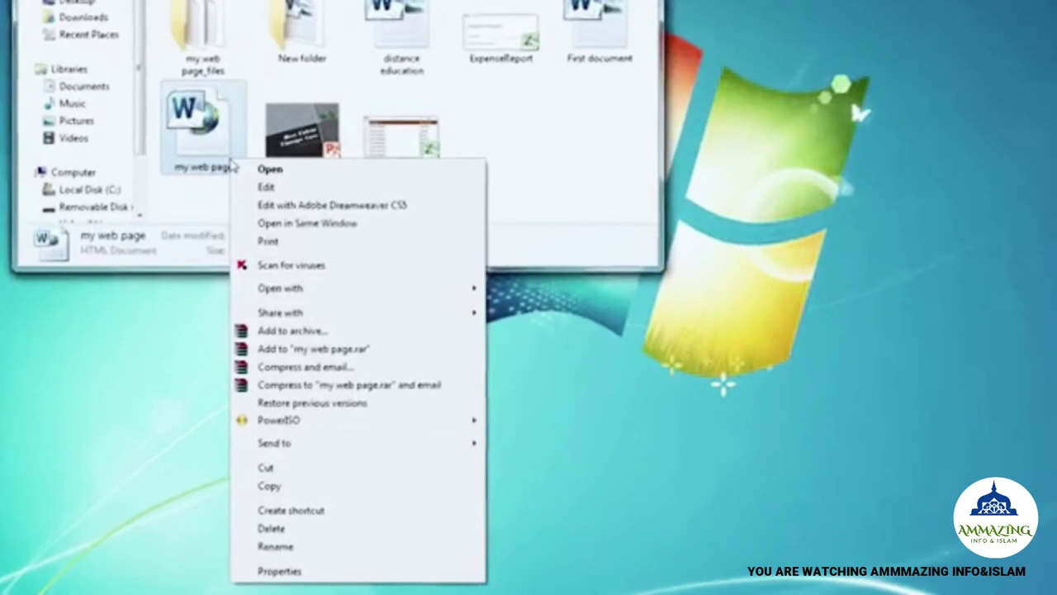
left_click(289, 532)
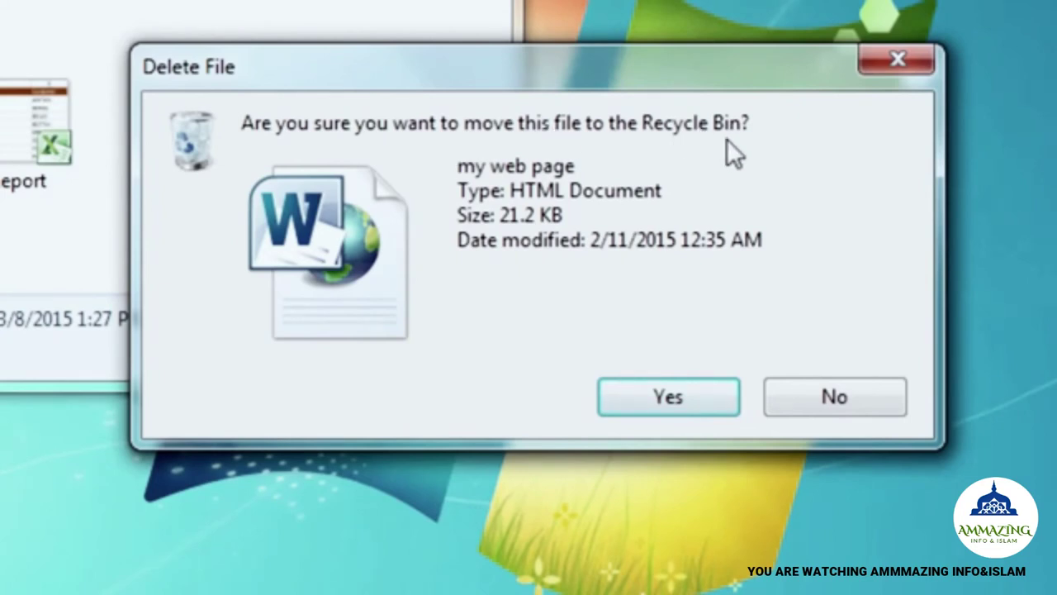
left_click(709, 401)
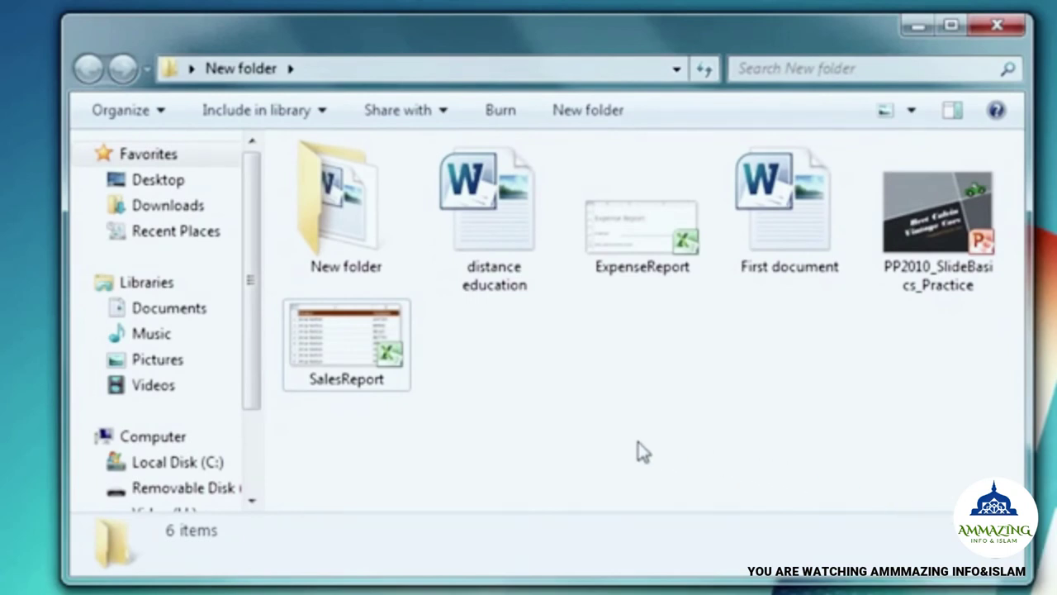
- Delete the ExpenseReport file from New folder to the Recycle Bin
left_click(648, 266)
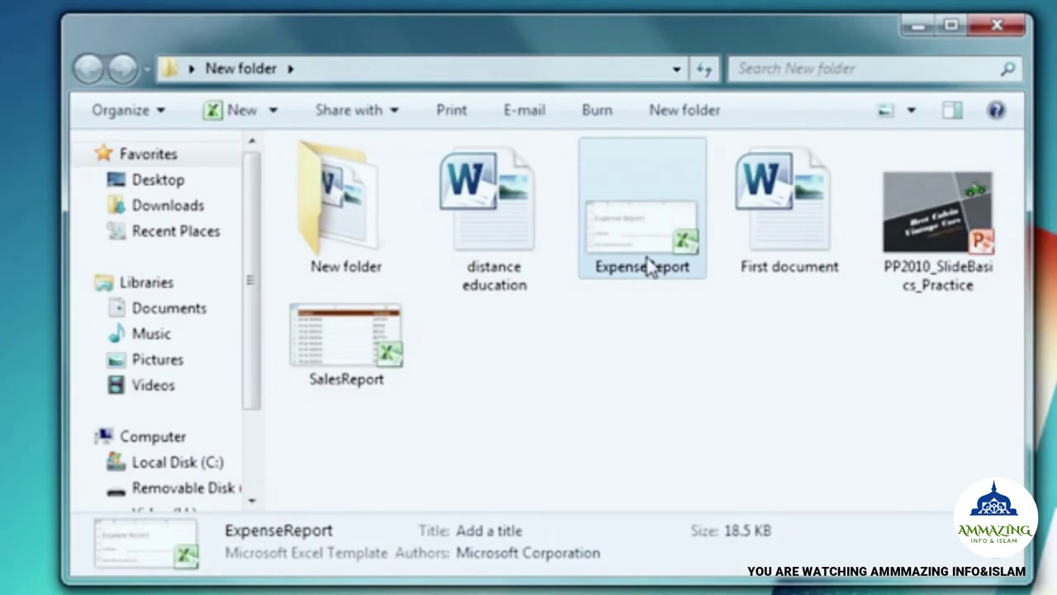
key("Delete")
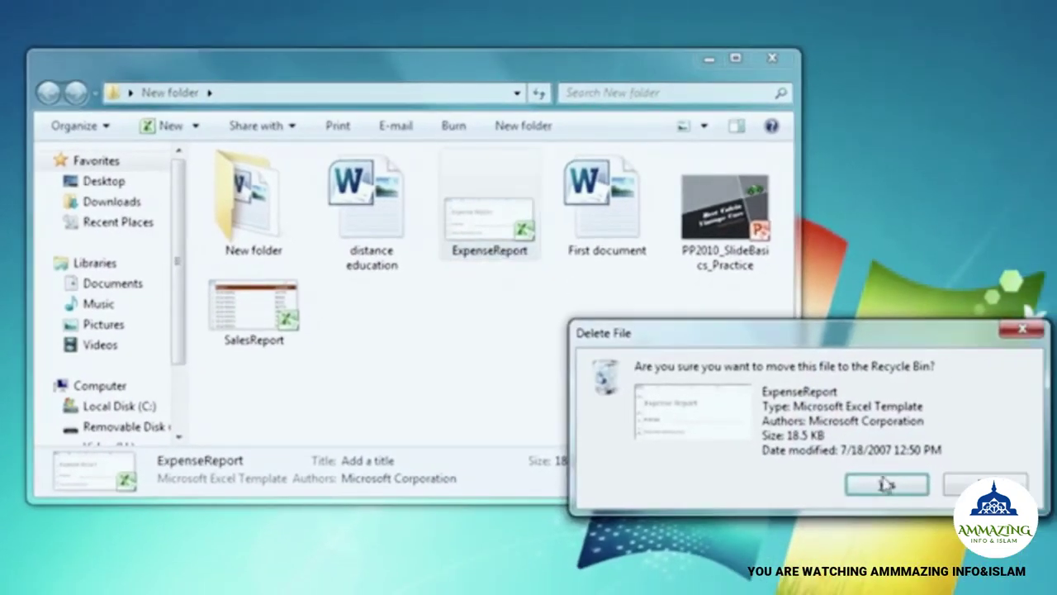
left_click(886, 485)
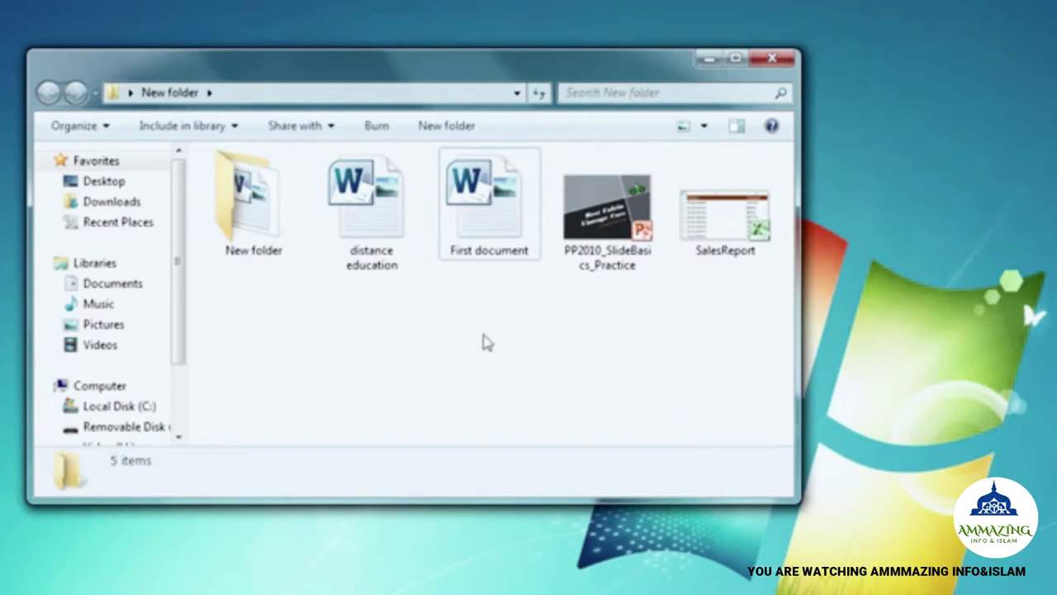
- Delete the nested New folder, including its contents, to the Recycle Bin
left_click(272, 240)
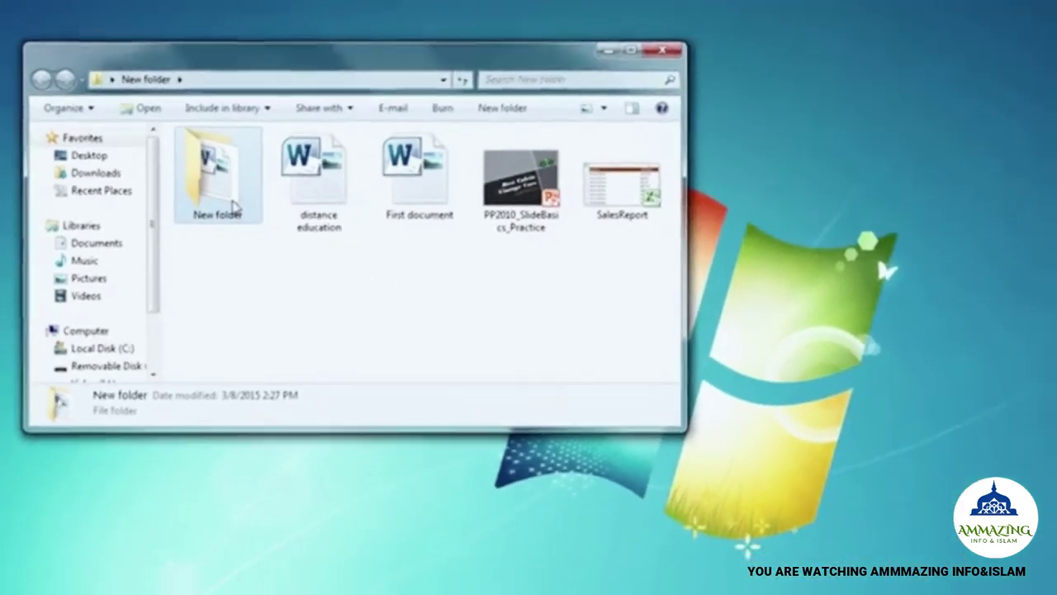
right_click(297, 247)
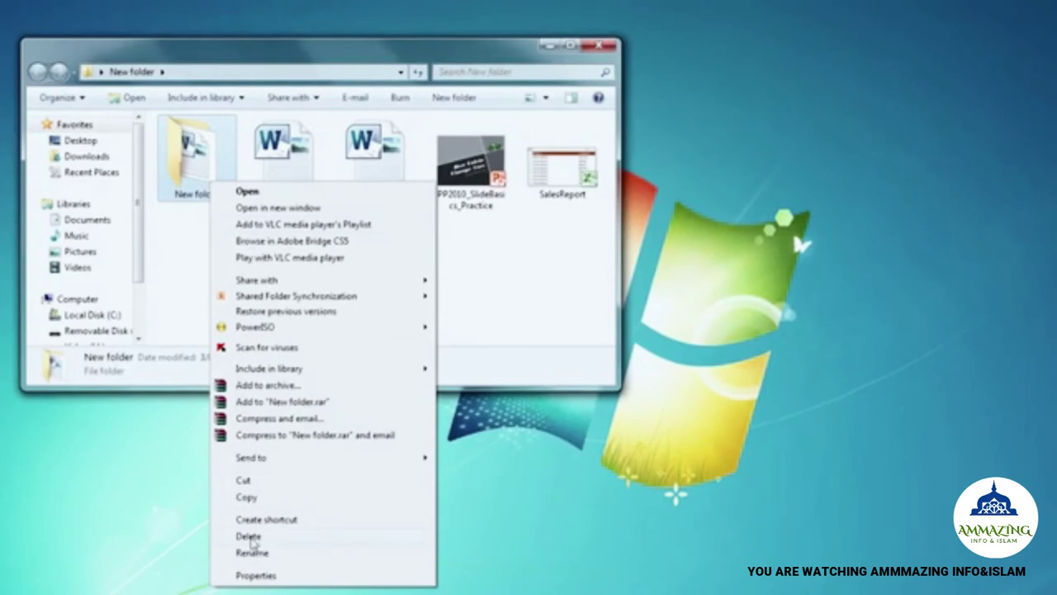
left_click(252, 537)
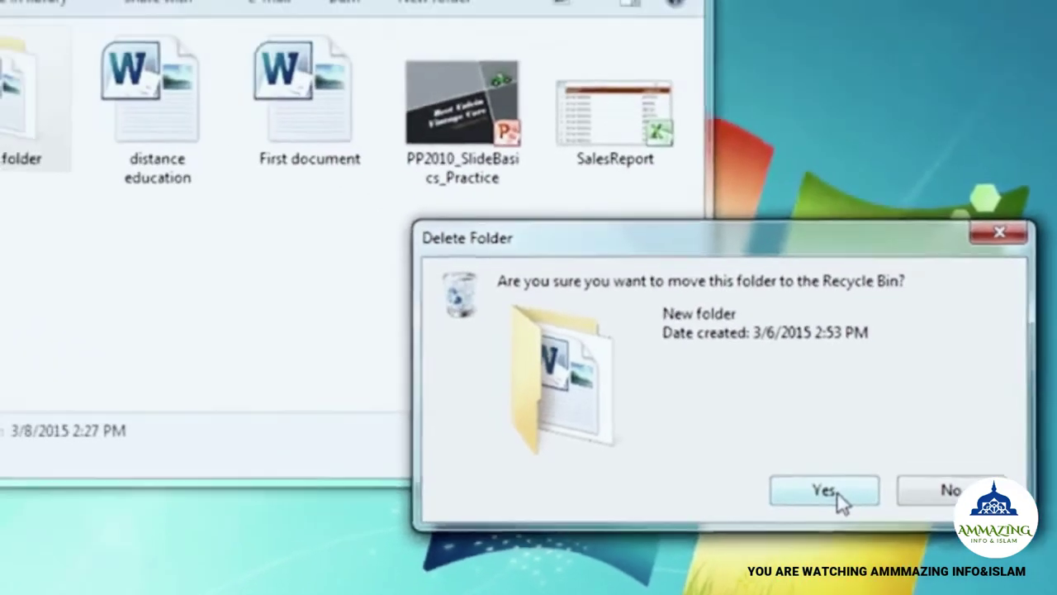
left_click(720, 409)
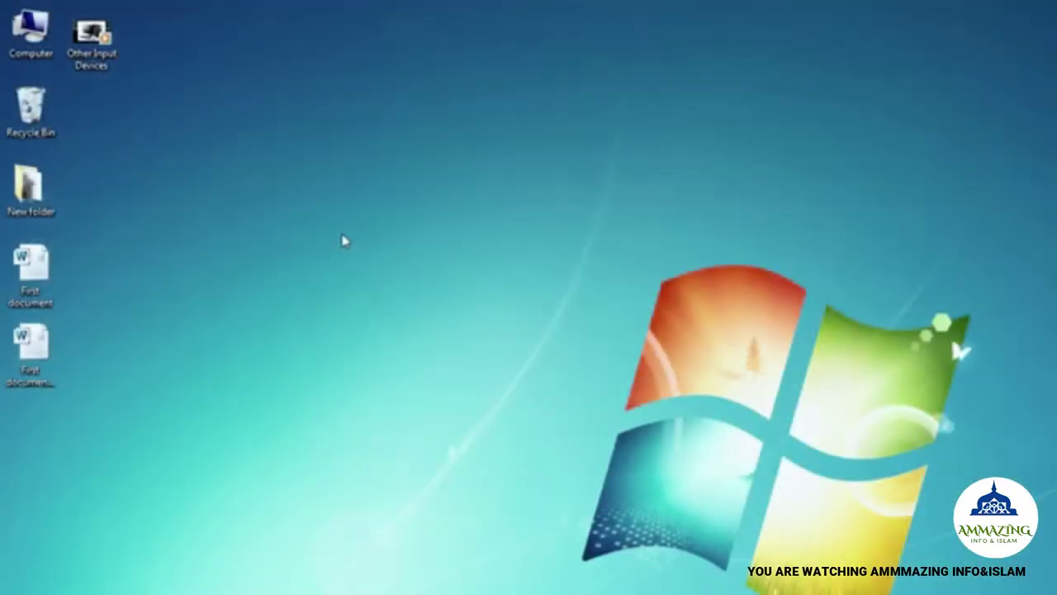
- Open the format settings for Removable Disk (E:) in Computer and keep the 3.73 GB capacity selected
double_click(36, 47)
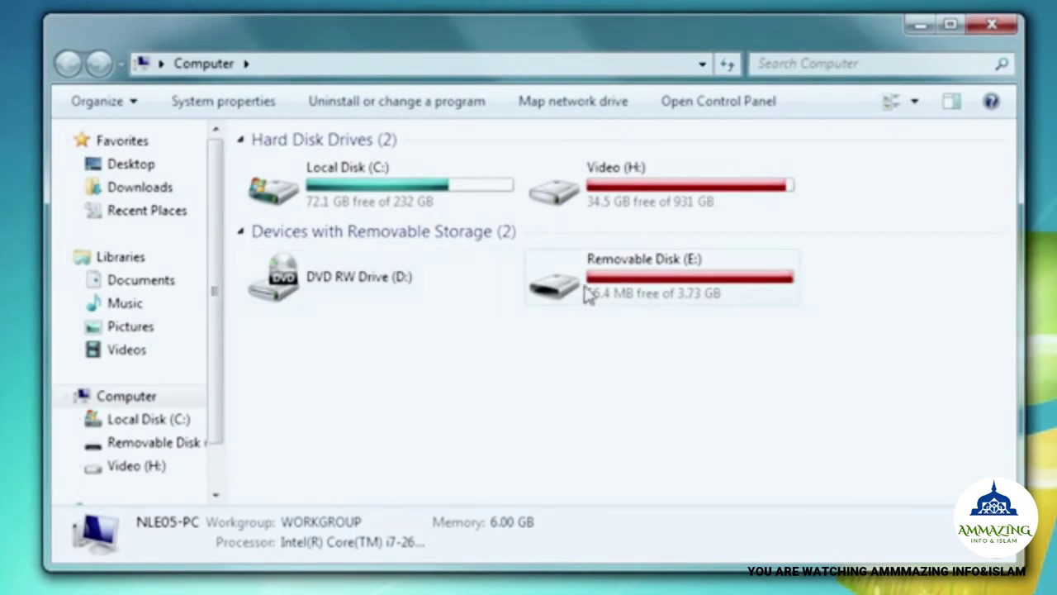
mouse_move(632, 281)
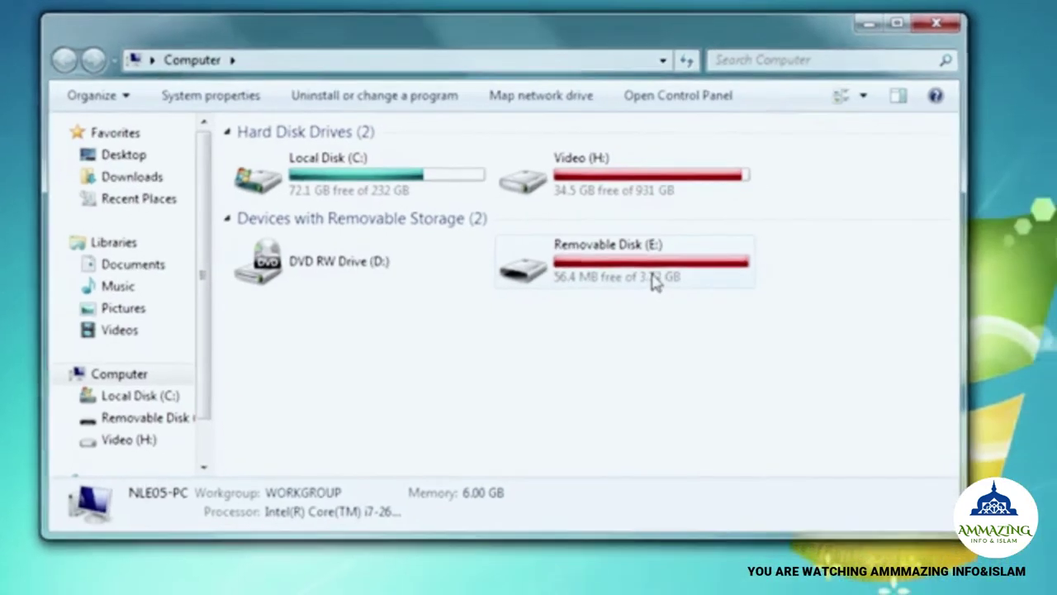
right_click(692, 296)
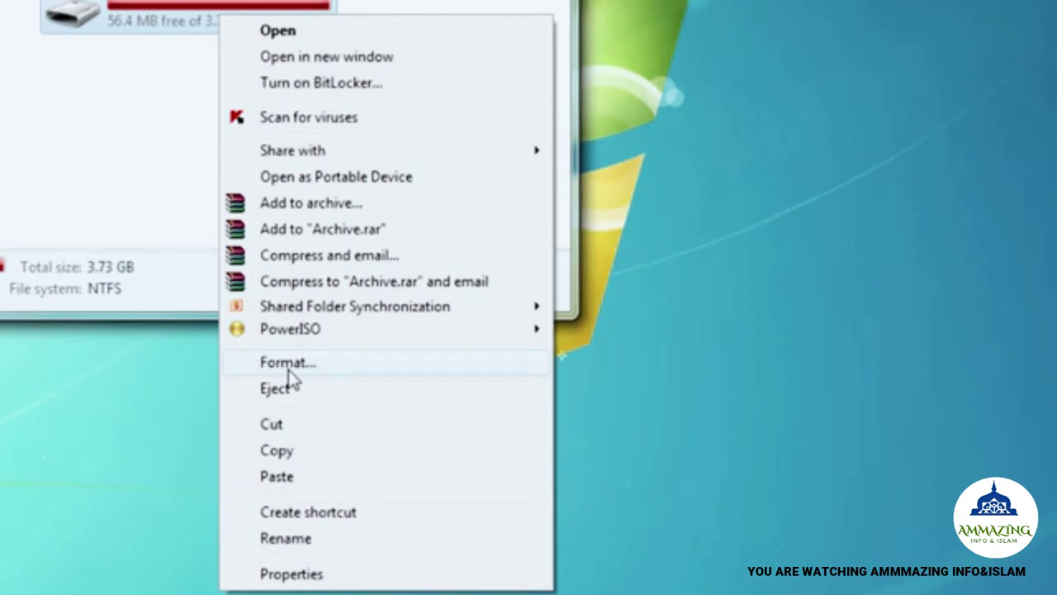
left_click(289, 370)
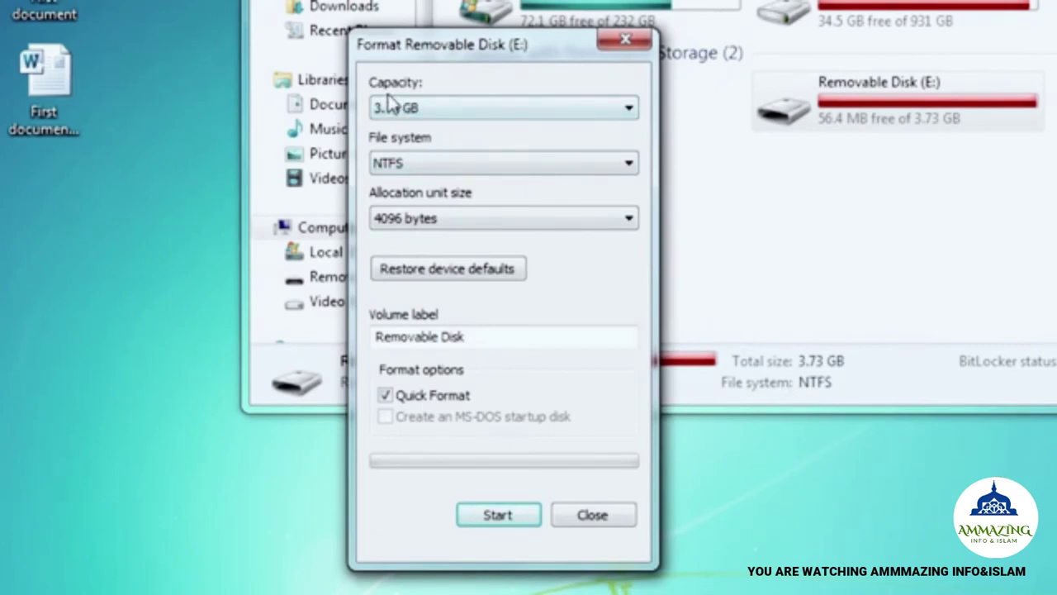
left_click(629, 108)
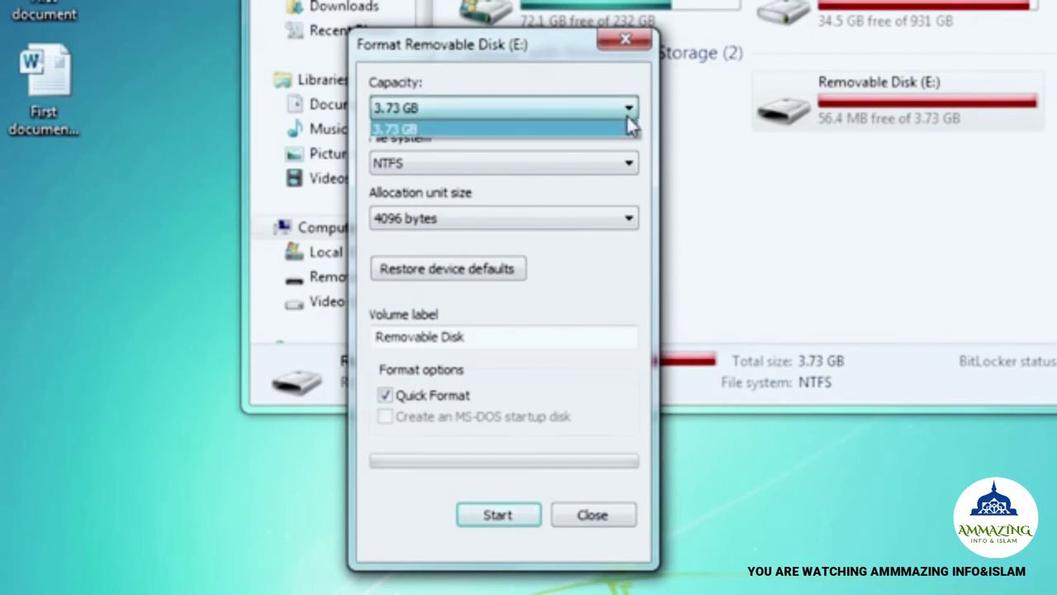
left_click(629, 126)
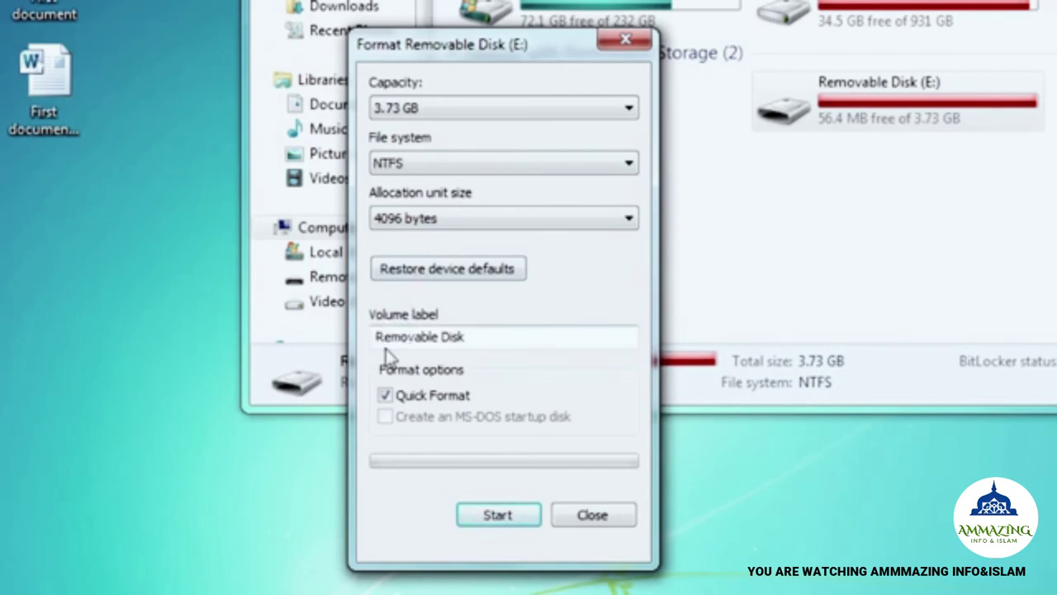
- Set the volume label to My USB and run the quick format of drive E:, accepting the erasure of its data
left_click_drag(472, 339, 358, 333)
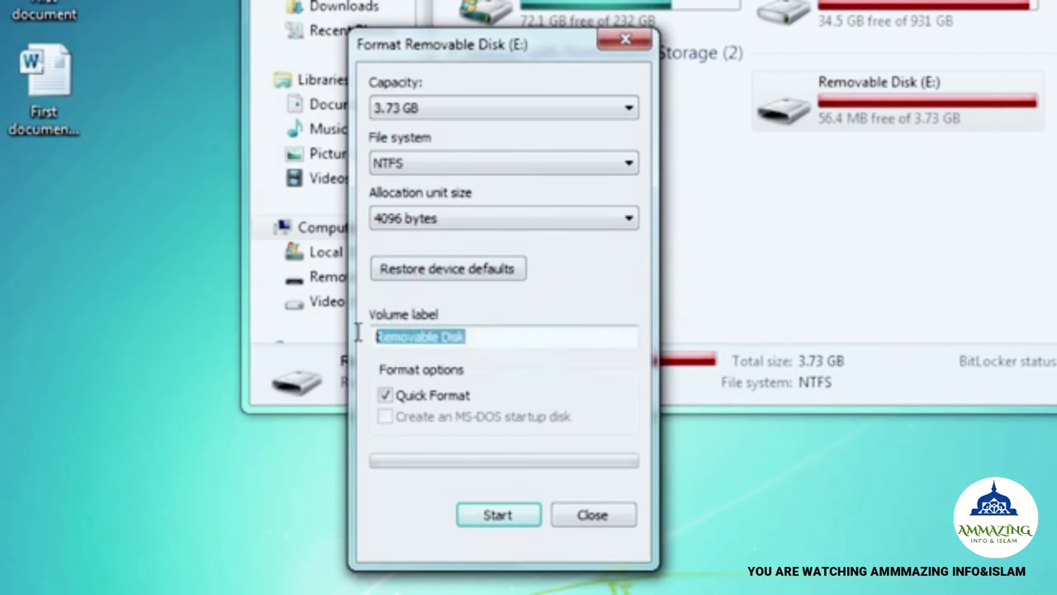
key("BackSpace")
type("My USB")
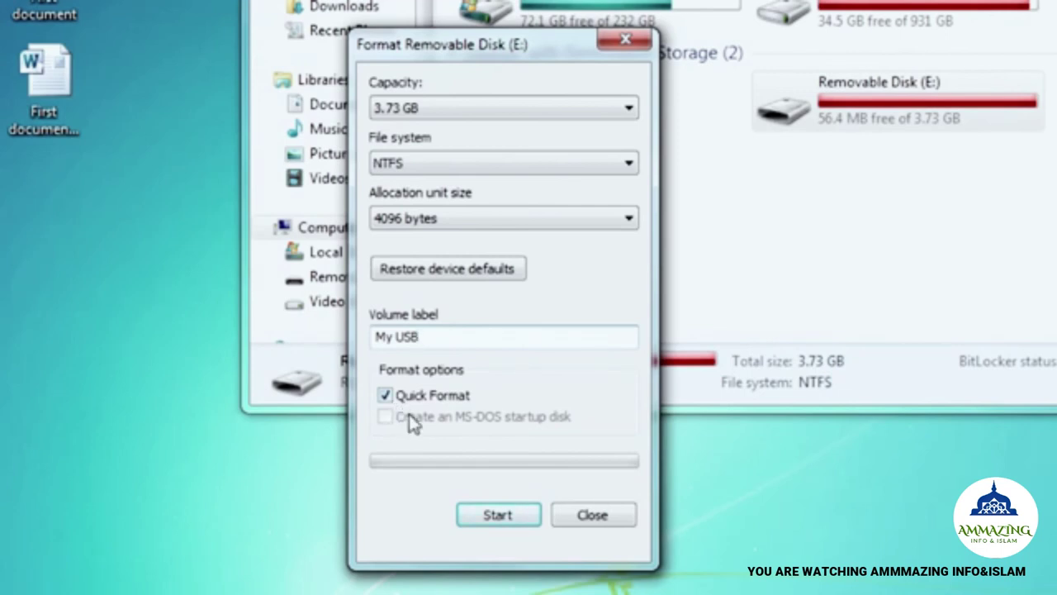
left_click(506, 520)
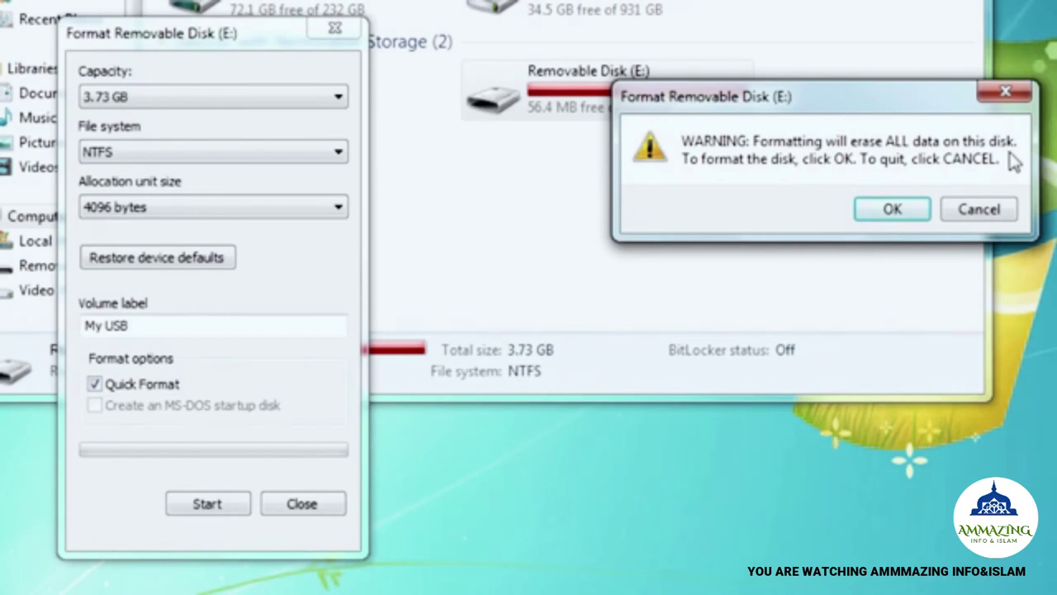
left_click(909, 219)
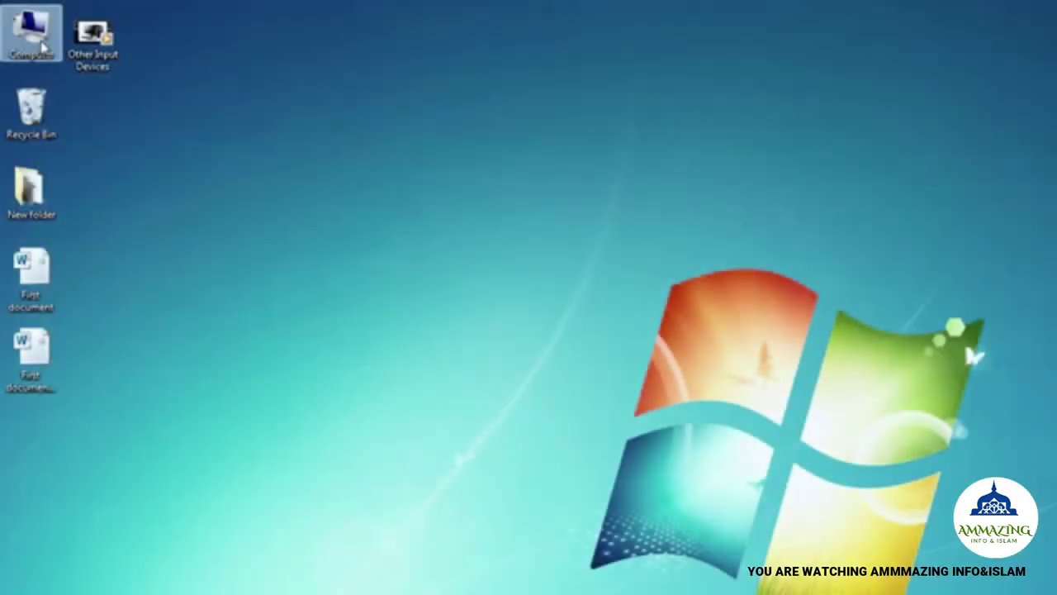
- Open the My USB (E:) drive from Computer to check its contents
double_click(39, 46)
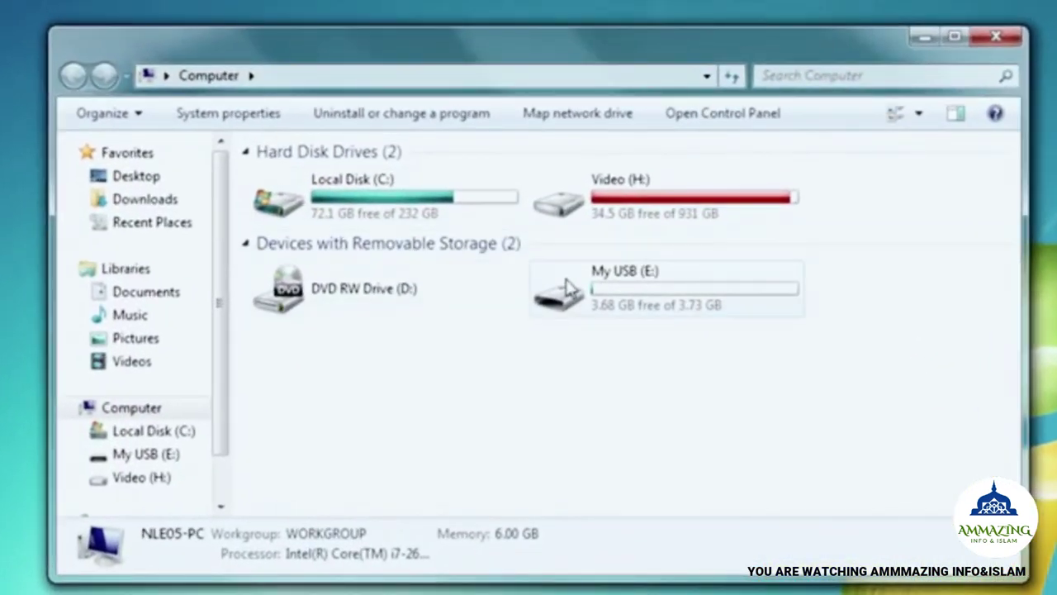
double_click(645, 289)
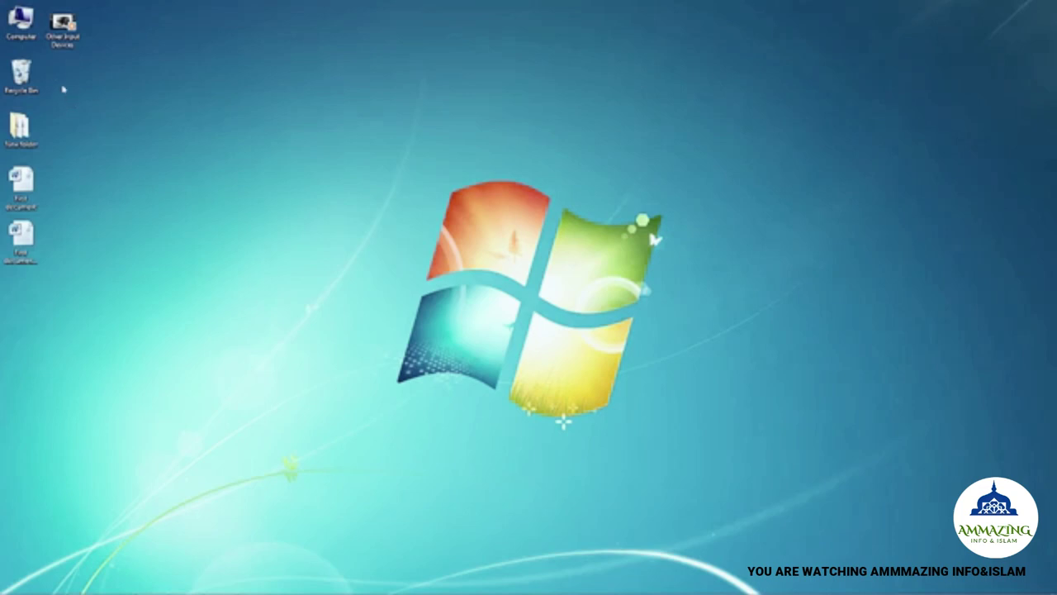
- Open Computer from the desktop and search all drives for "my first file"
double_click(30, 36)
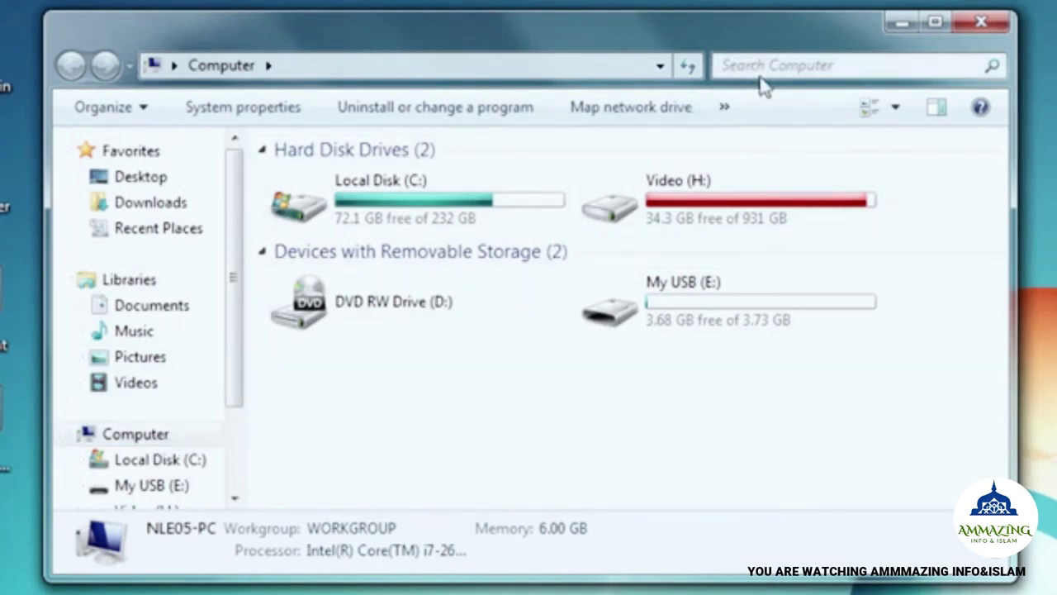
left_click(830, 66)
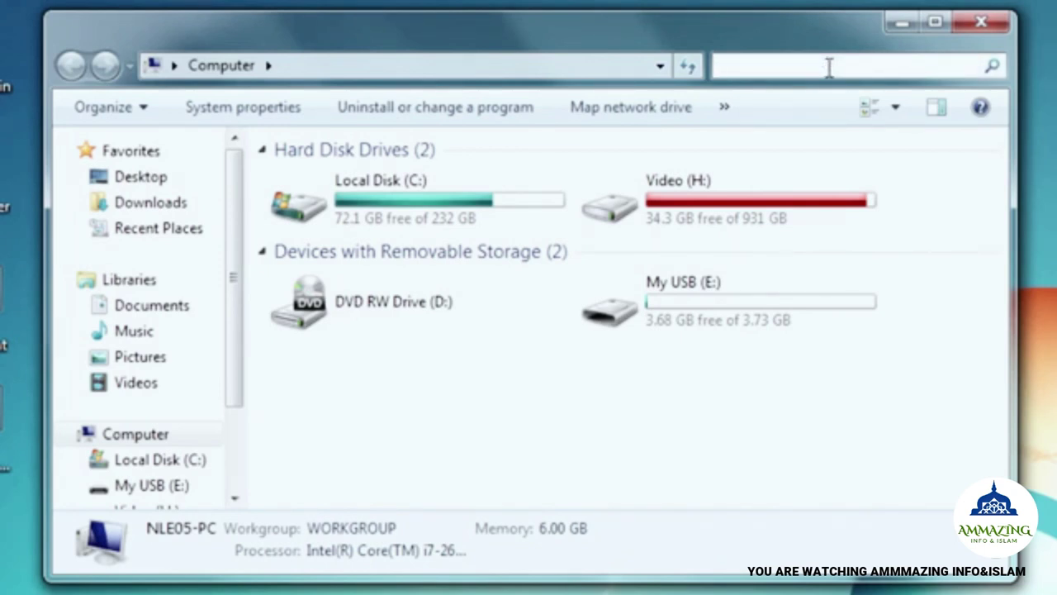
type("my first fi")
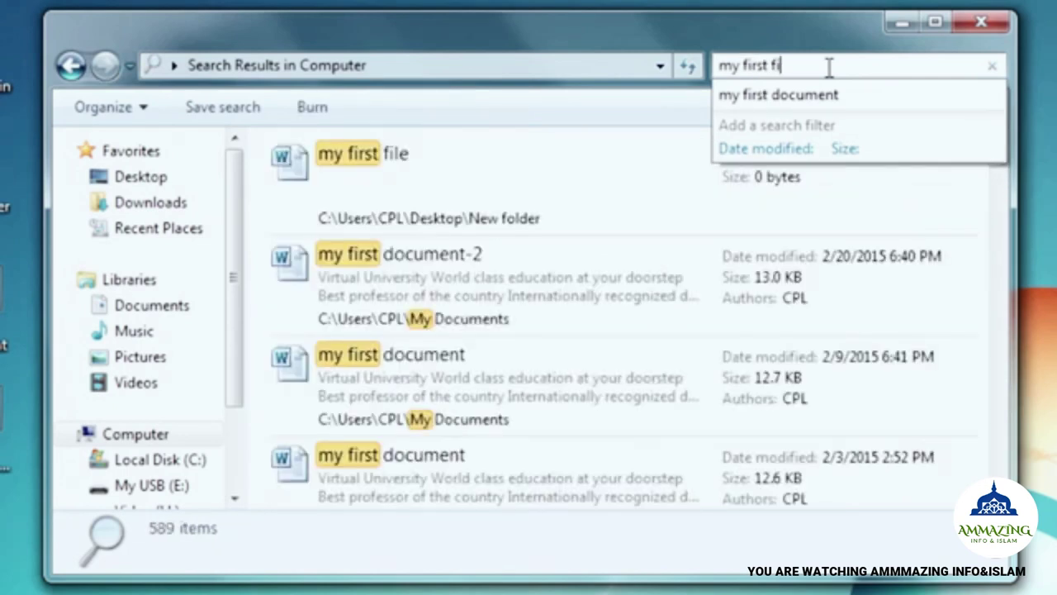
type("le")
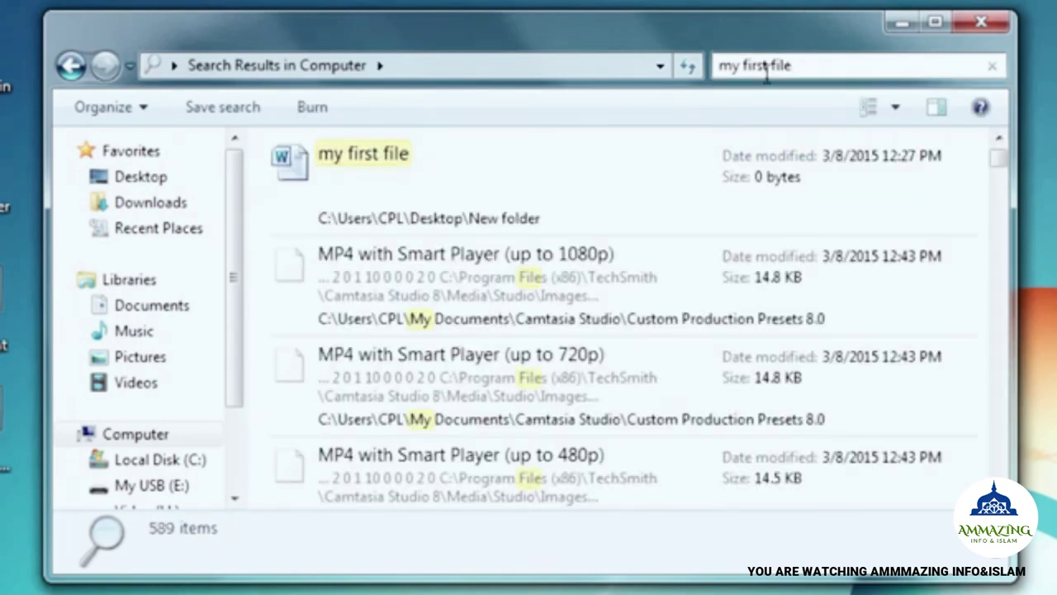